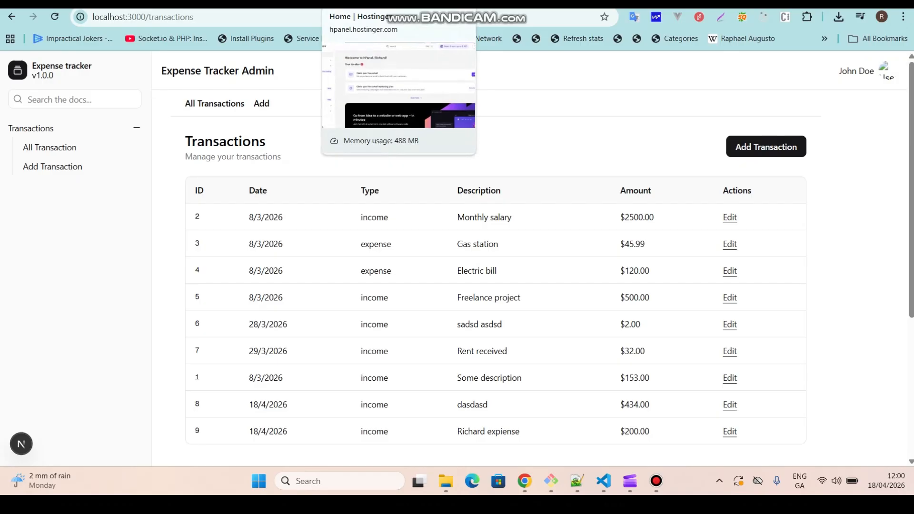
Switch to the browser tab with the Hostinger hPanel home page.
left_click(361, 4)
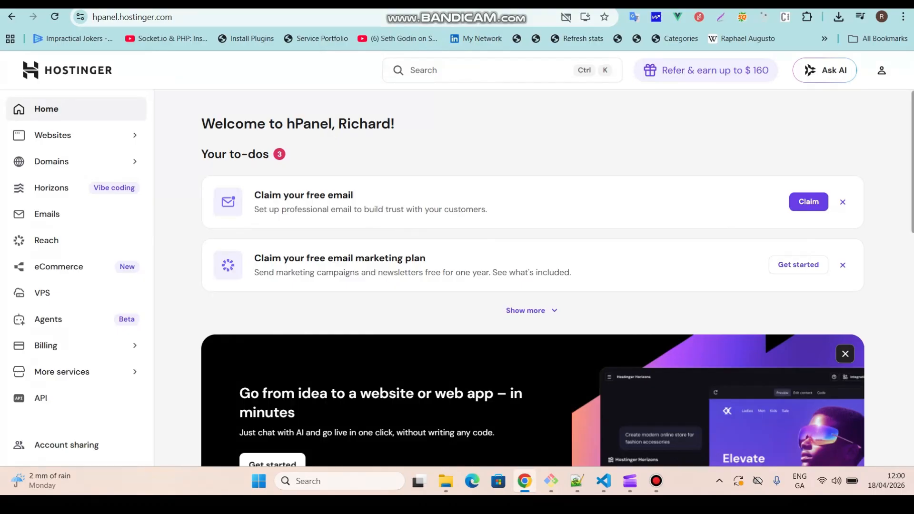
scroll(532, 278, "down", 1)
scroll(532, 278, "up", 1)
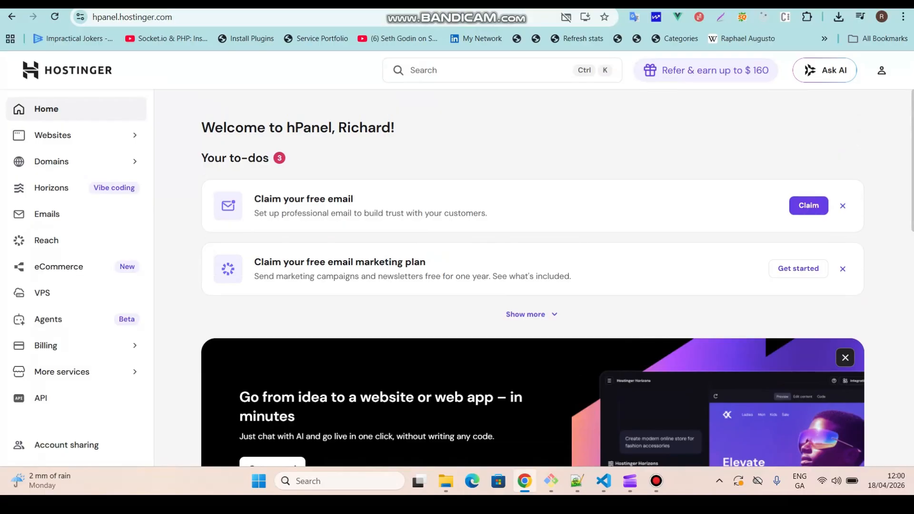
scroll(532, 278, "down", 3)
scroll(532, 278, "up", 1)
scroll(532, 278, "down", 4)
scroll(532, 278, "up", 6)
scroll(532, 277, "up", 1)
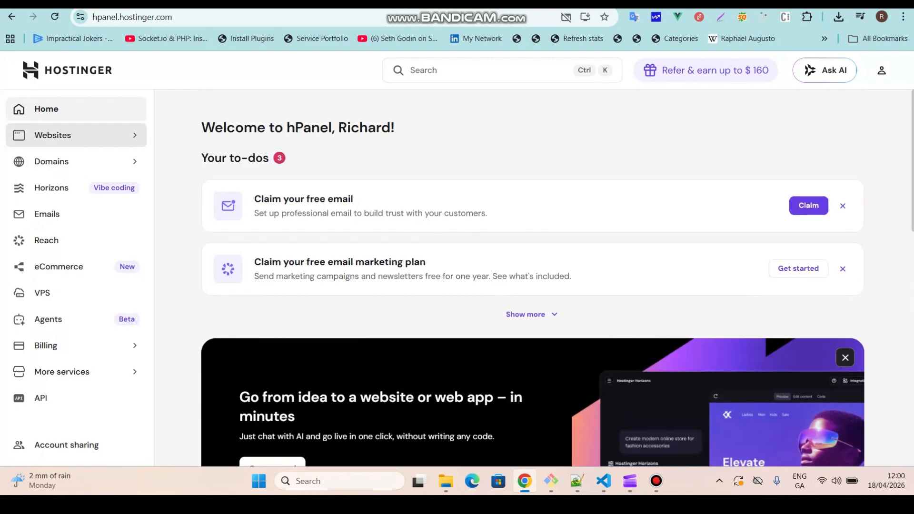
Open the websites list and start adding a new website as a Node.js Web App.
left_click(76, 134)
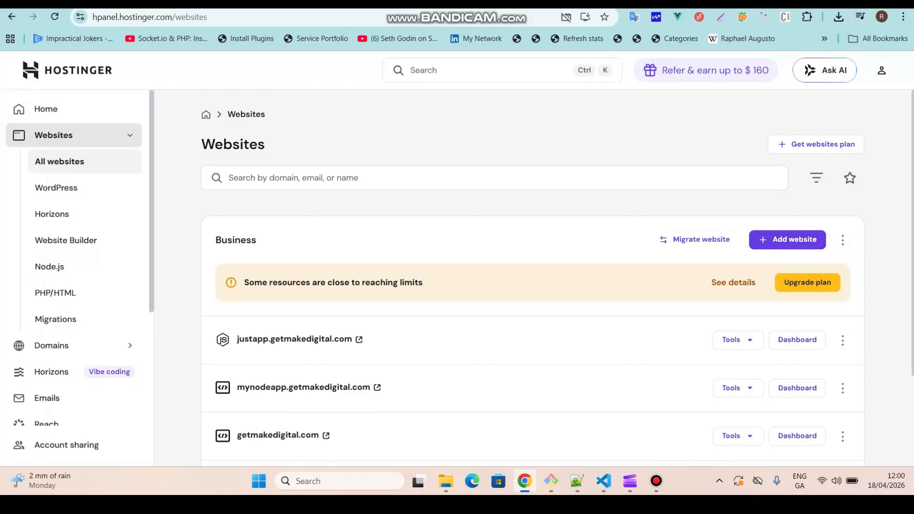
left_click(293, 178)
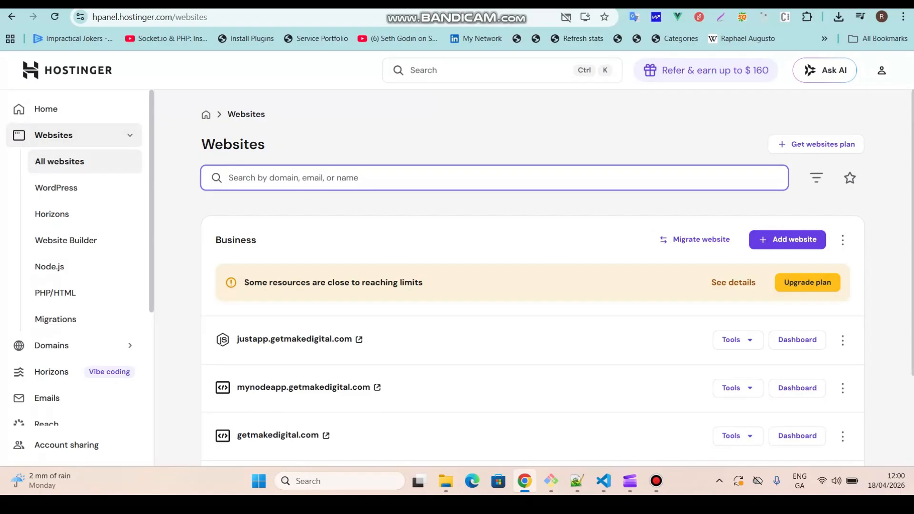
left_click(787, 240)
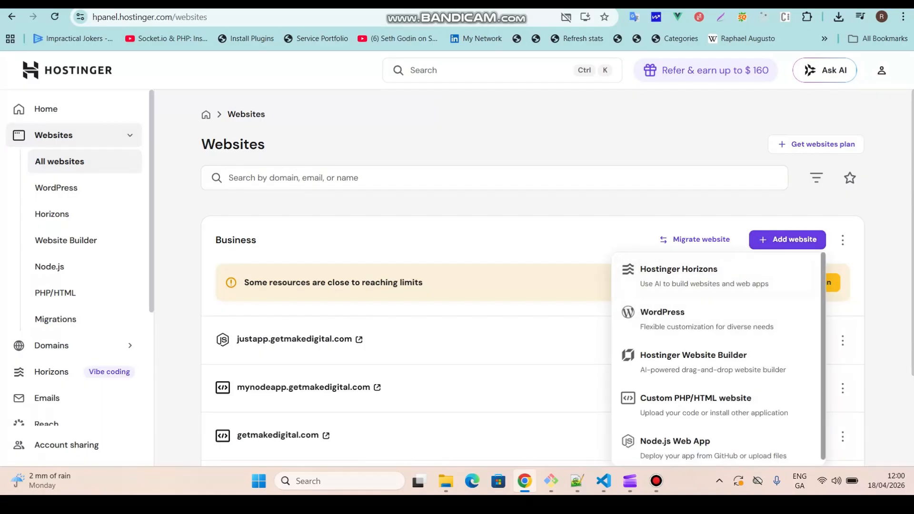
scroll(714, 357, "down", 1)
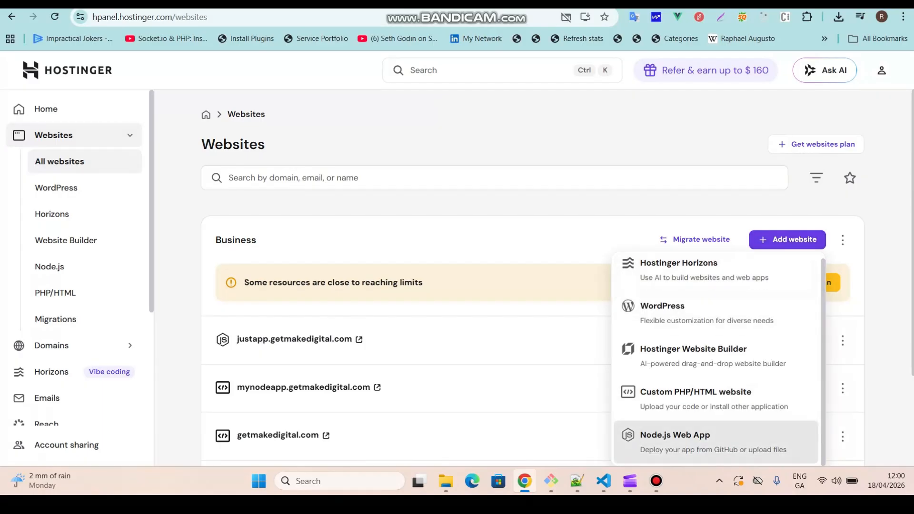
left_click(712, 441)
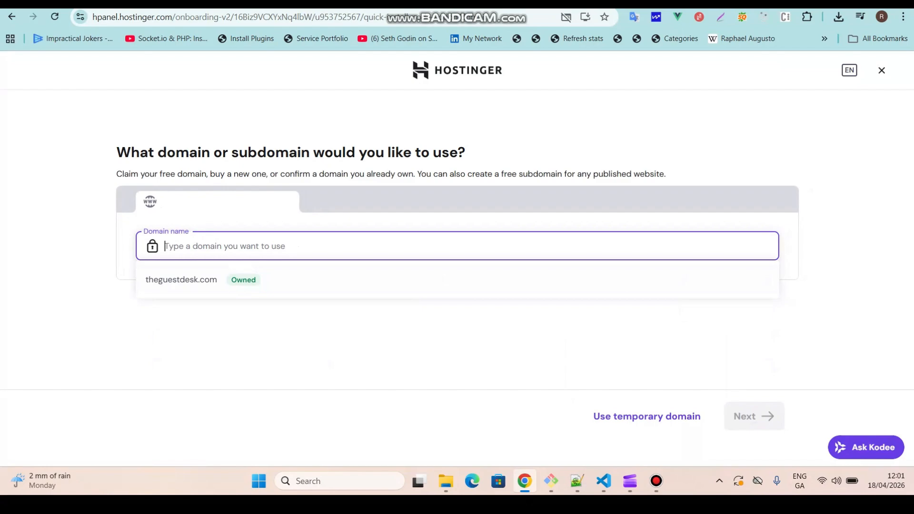
Choose the free subdomain expensetrackerapp.getmakedigital.com as the site's domain and continue.
type("myexpensetrac")
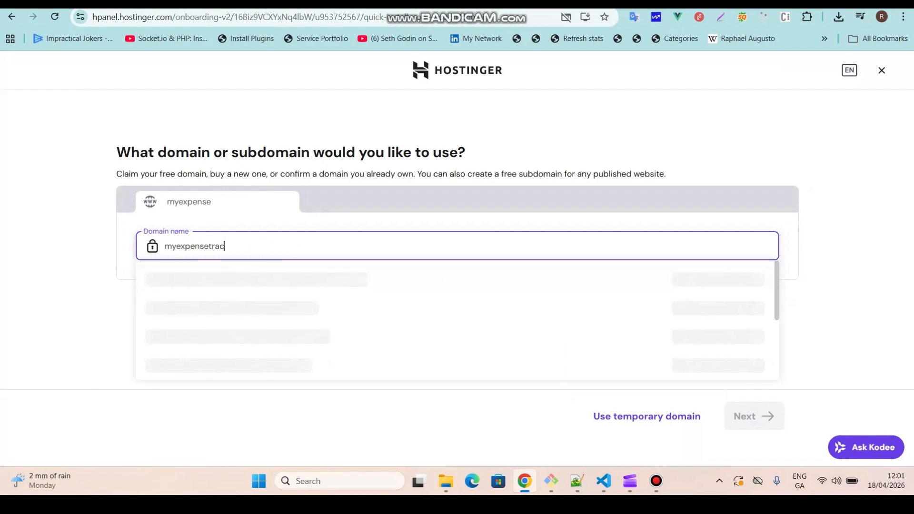
key("Num_Lock")
key("BackSpace")
key("BackSpace")
key("BackSpace")
key("BackSpace")
key("BackSpace")
key("BackSpace")
key("BackSpace")
key("BackSpace")
key("BackSpace")
key("BackSpace")
key("BackSpace")
key("BackSpace")
key("BackSpace")
type("expensetrackerapp")
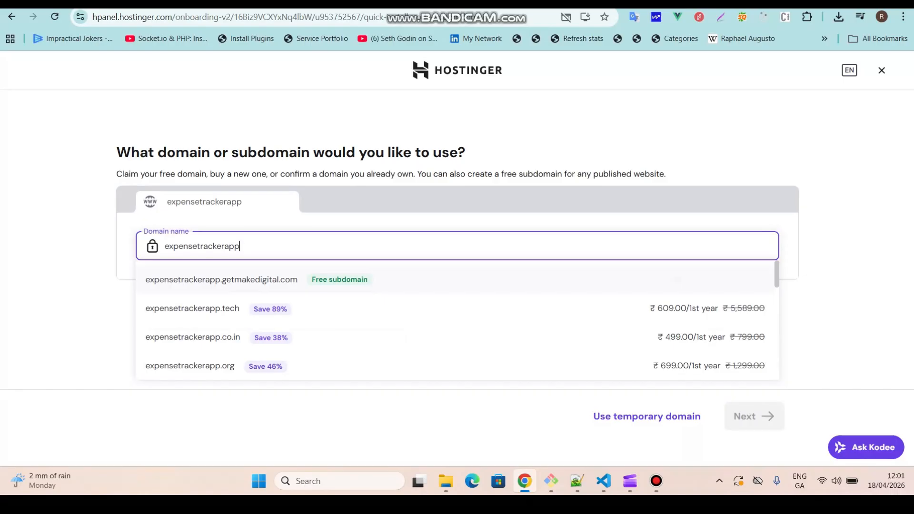
left_click(222, 279)
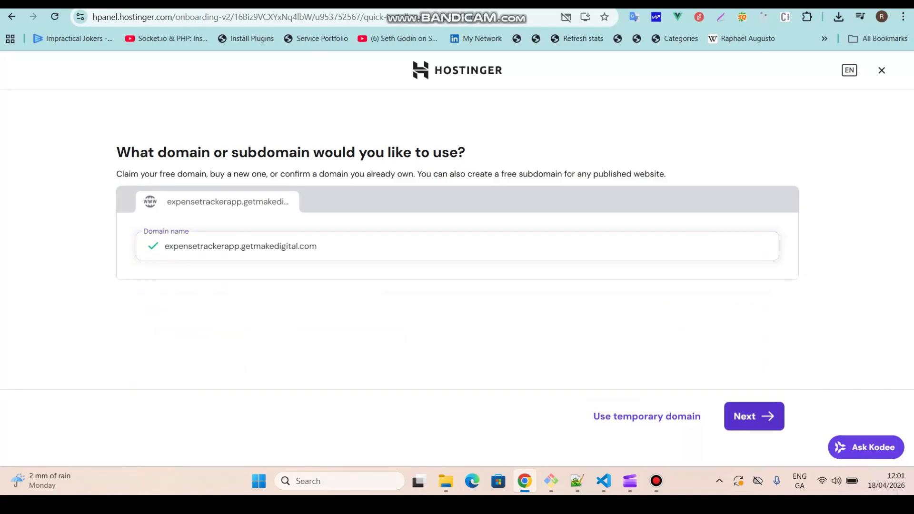
left_click(753, 416)
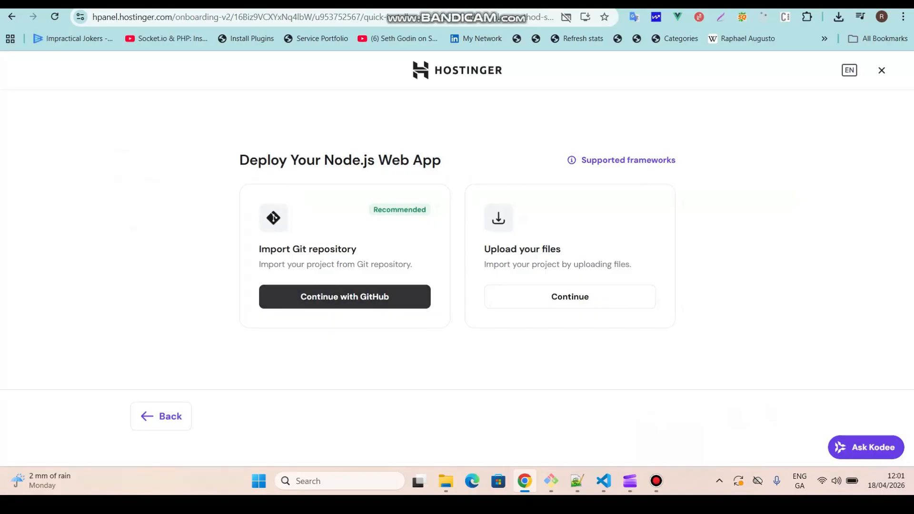
Choose to import the app from a GitHub repository and confirm switching the connected GitHub account.
left_click(345, 297)
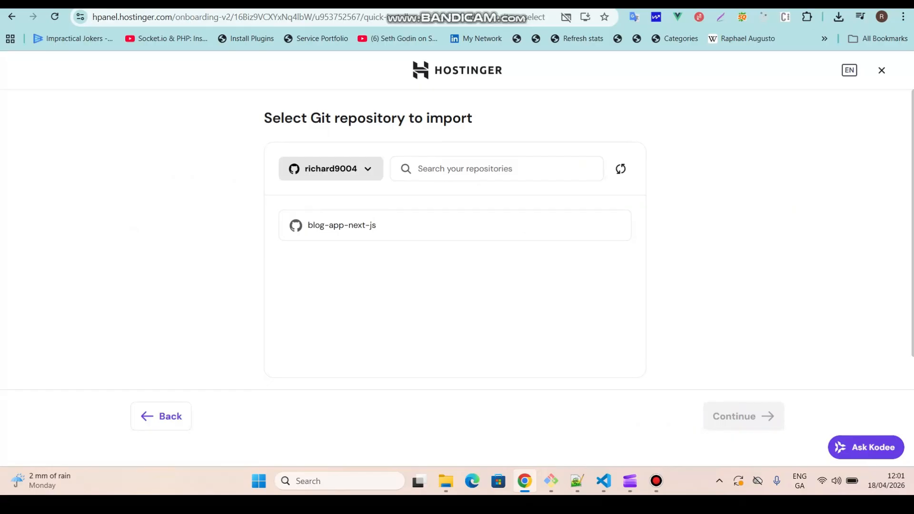
left_click(331, 168)
left_click(314, 199)
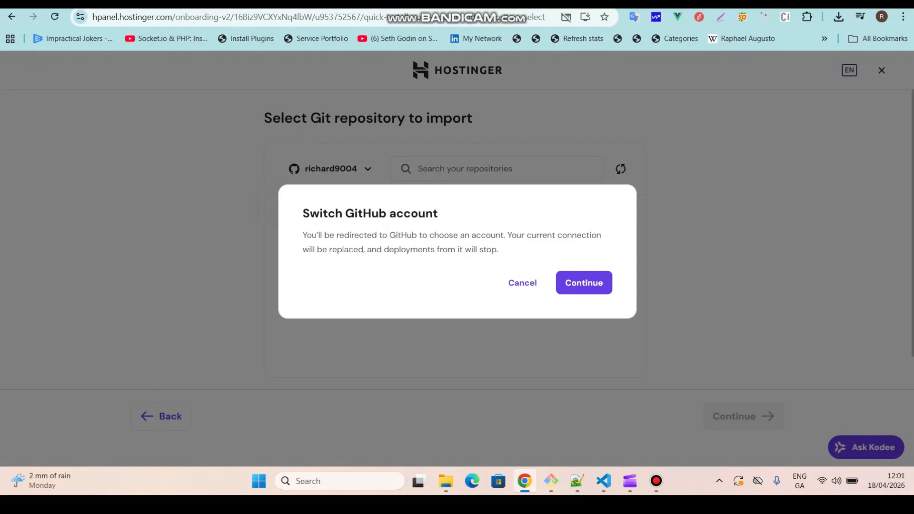
left_click(584, 283)
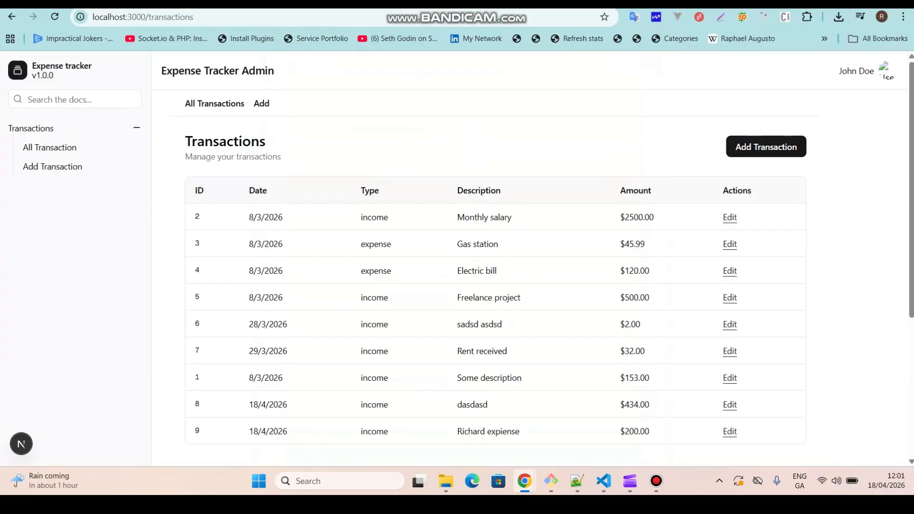
Open the GitHub installation window and pick the personal account to install Hostinger on.
mouse_move(524, 481)
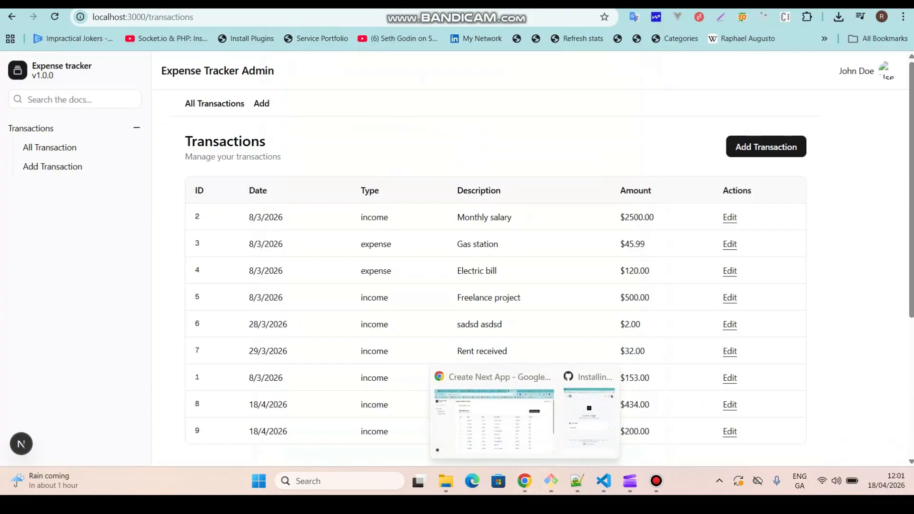
left_click(587, 421)
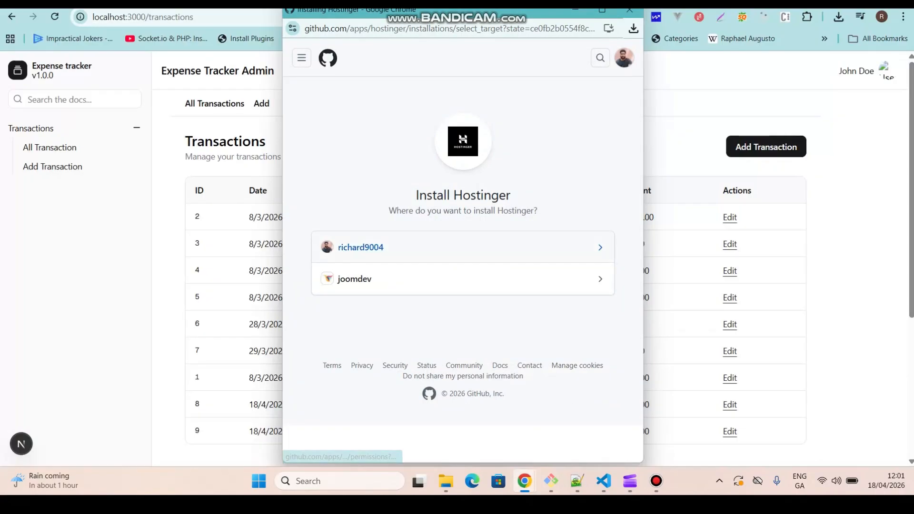
left_click(360, 247)
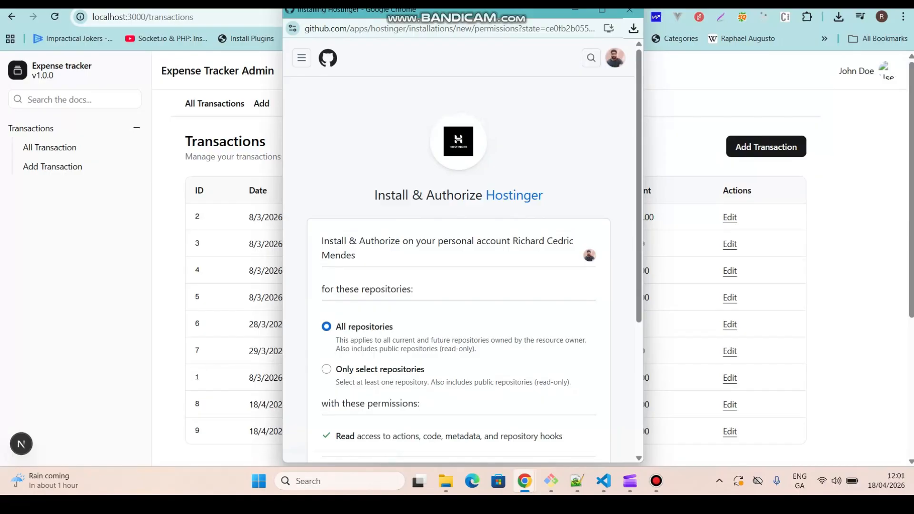
Grant Hostinger access only to the expense-tracker-app repository, then install and authorize it.
left_click(326, 368)
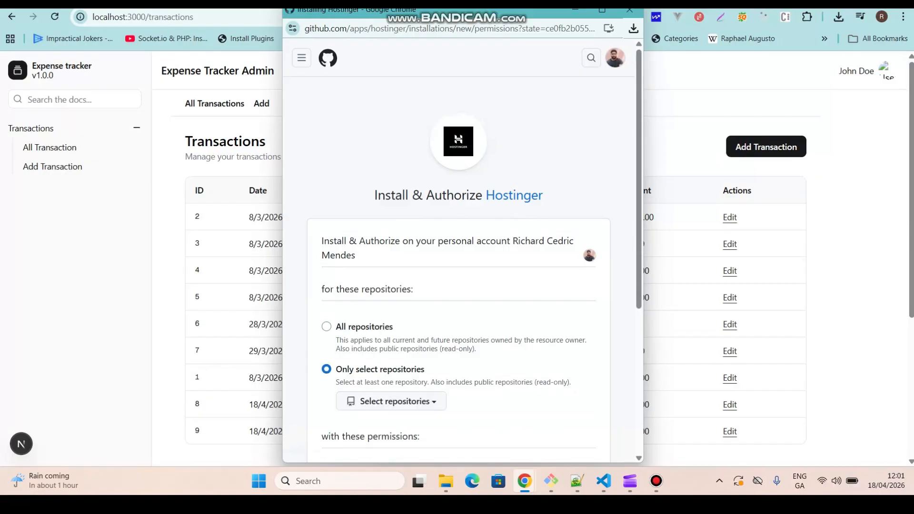
scroll(462, 247, "down", 4)
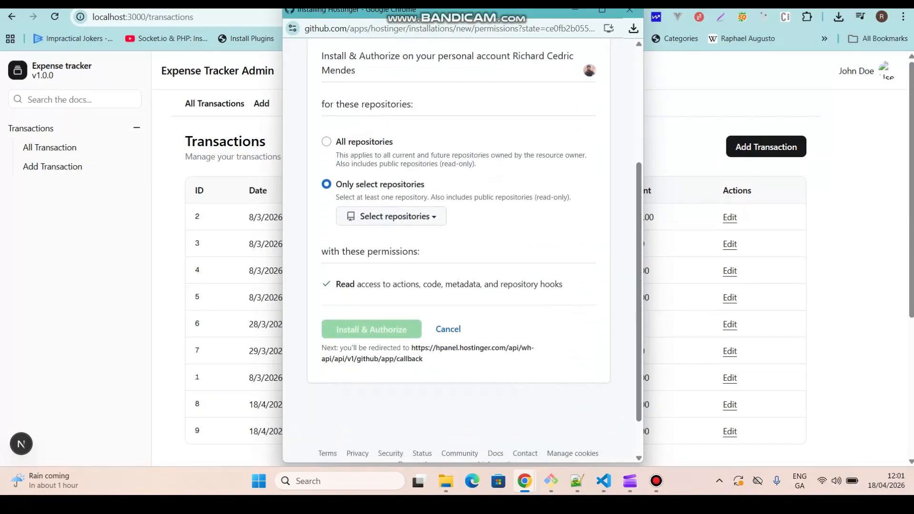
left_click(391, 216)
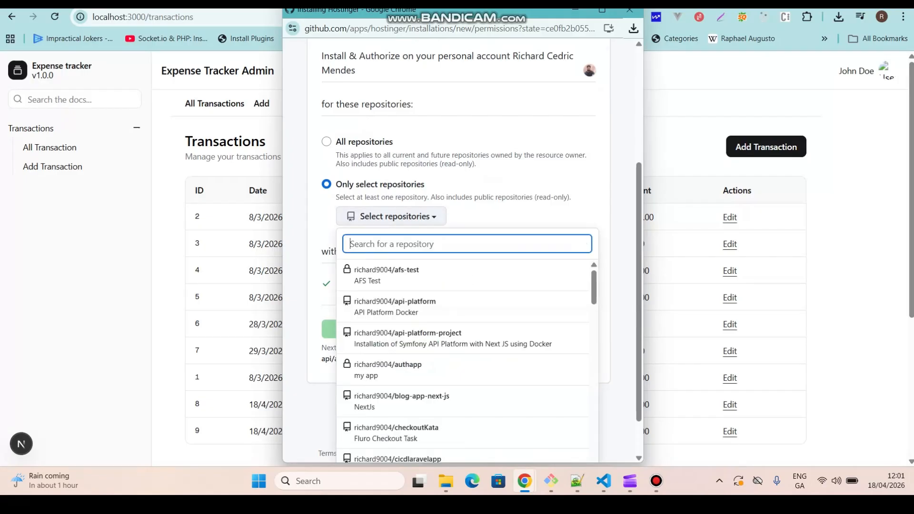
key("Escape")
left_click(391, 216)
left_click(391, 216)
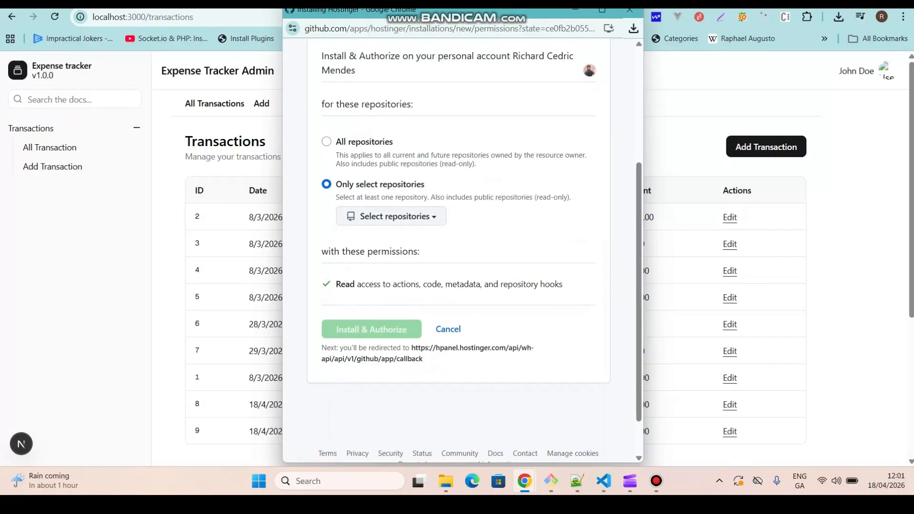
left_click(391, 216)
type("expense")
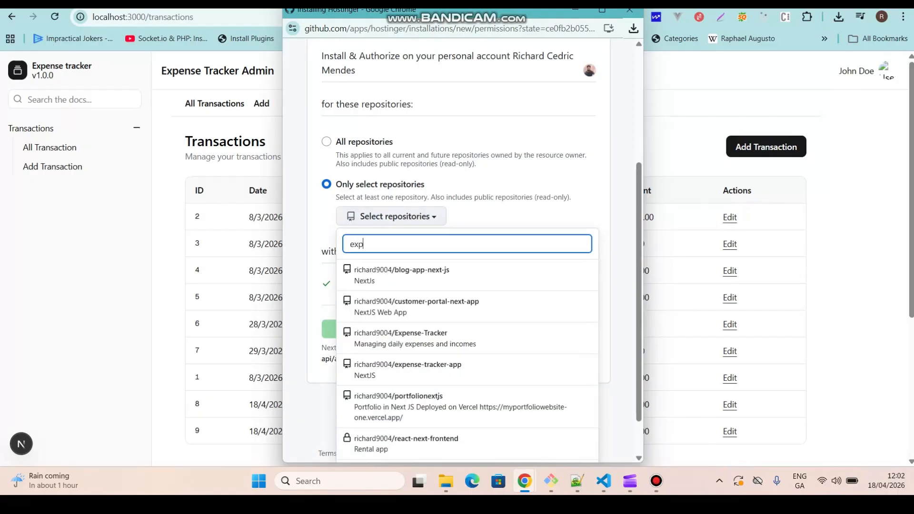
key("Down")
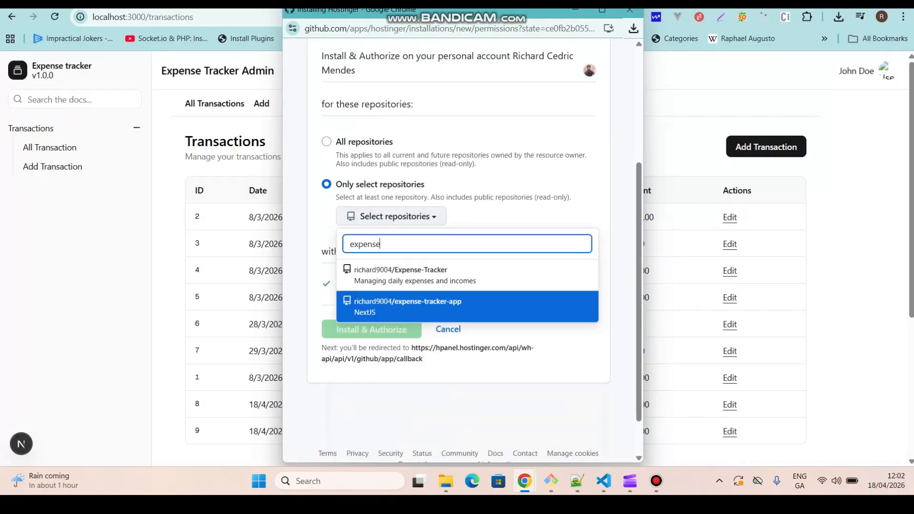
key("Return")
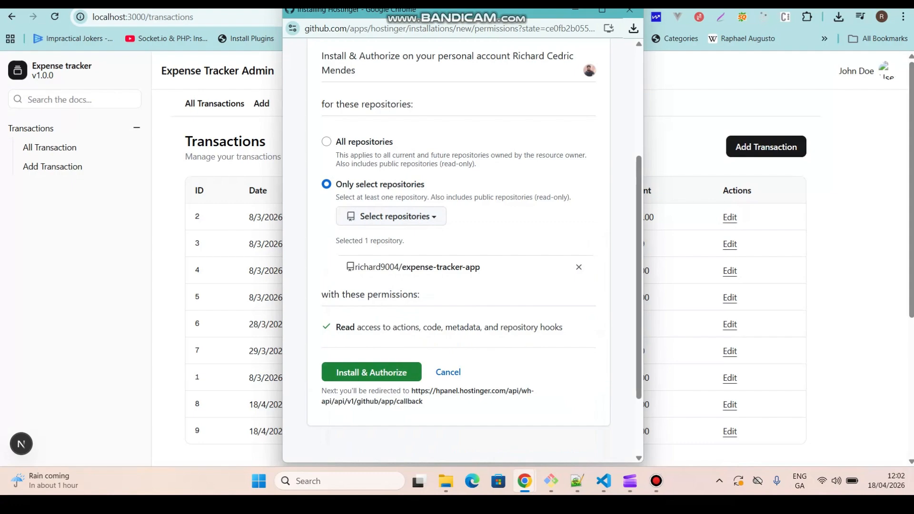
left_click(371, 372)
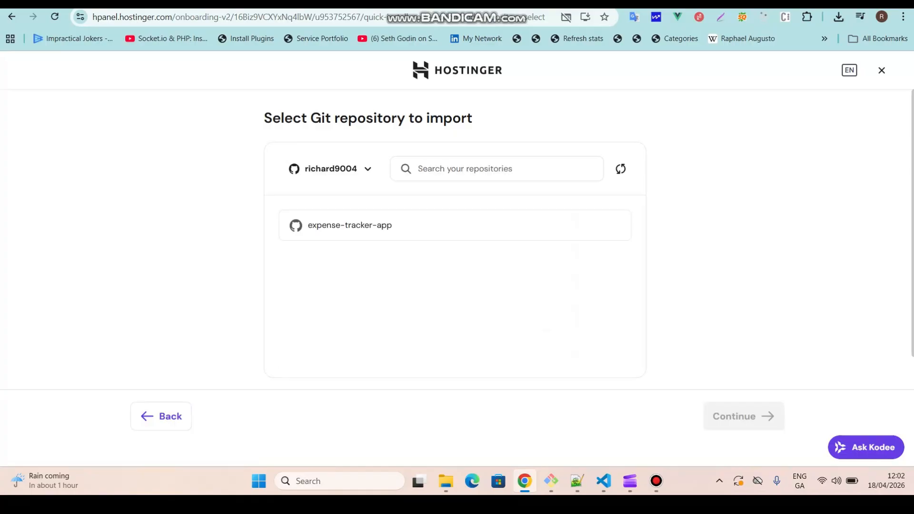
Select the expense-tracker-app repository for import and continue to the build settings review.
left_click(454, 225)
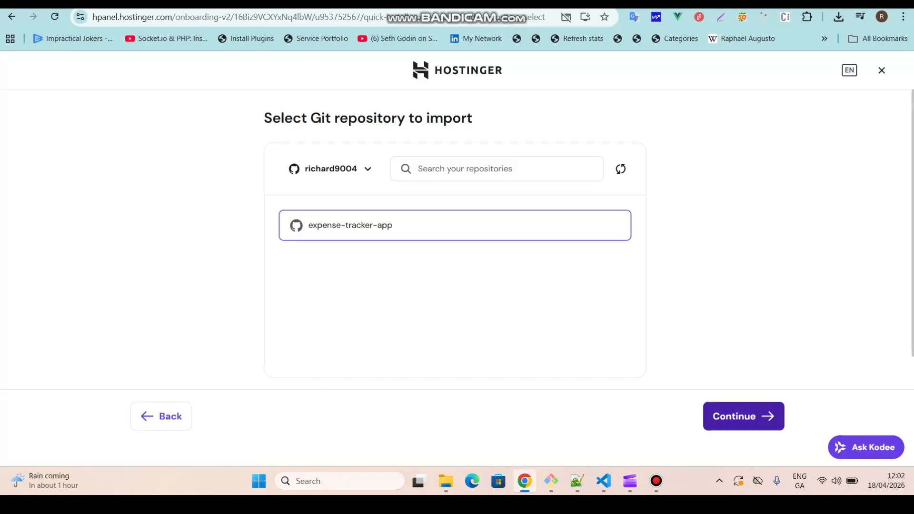
left_click(743, 416)
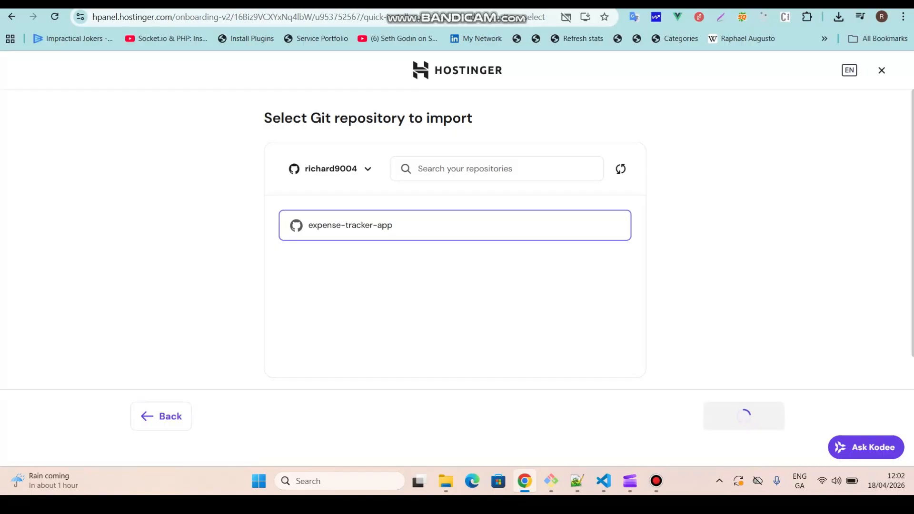
scroll(454, 238, "down", 1)
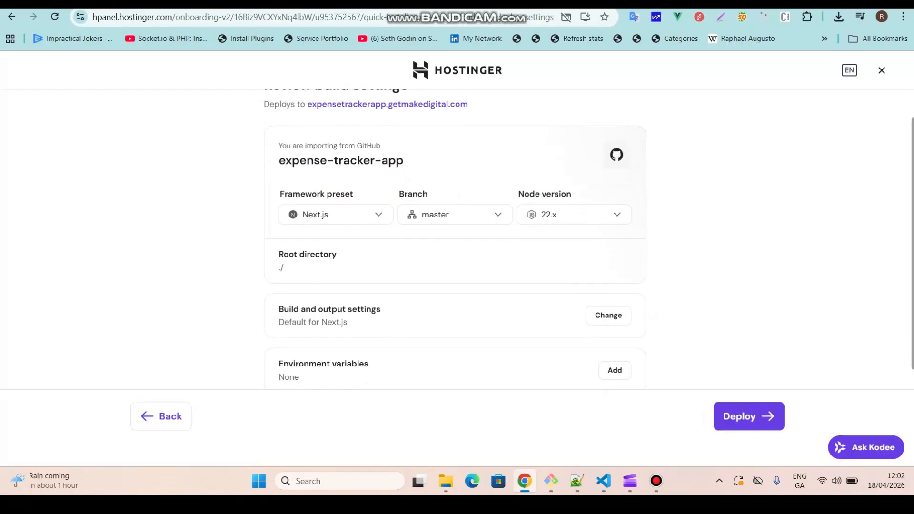
scroll(454, 238, "up", 1)
scroll(455, 238, "down", 1)
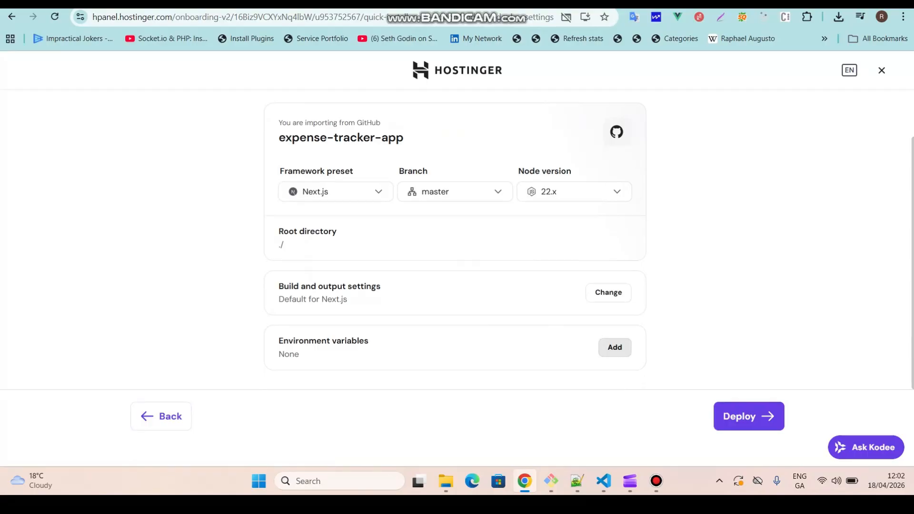
Open the environment variables setup and start importing a .env file.
left_click(614, 347)
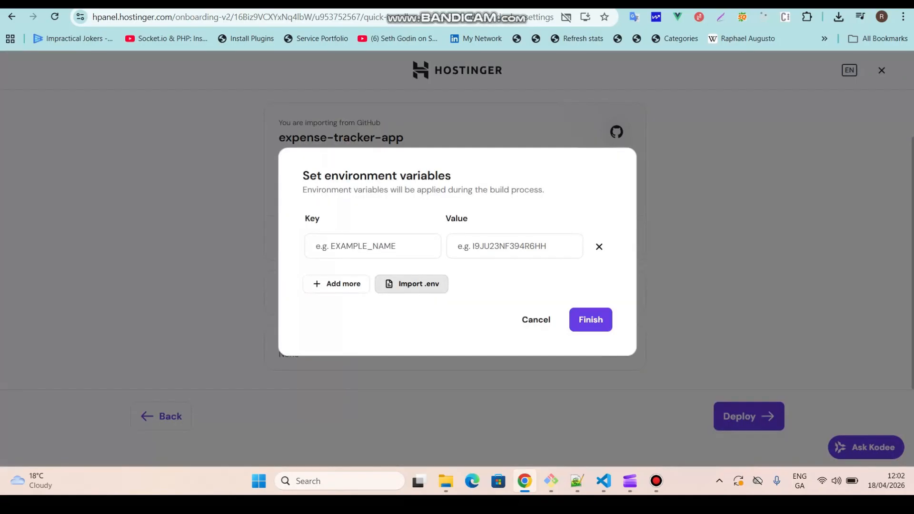
left_click(411, 284)
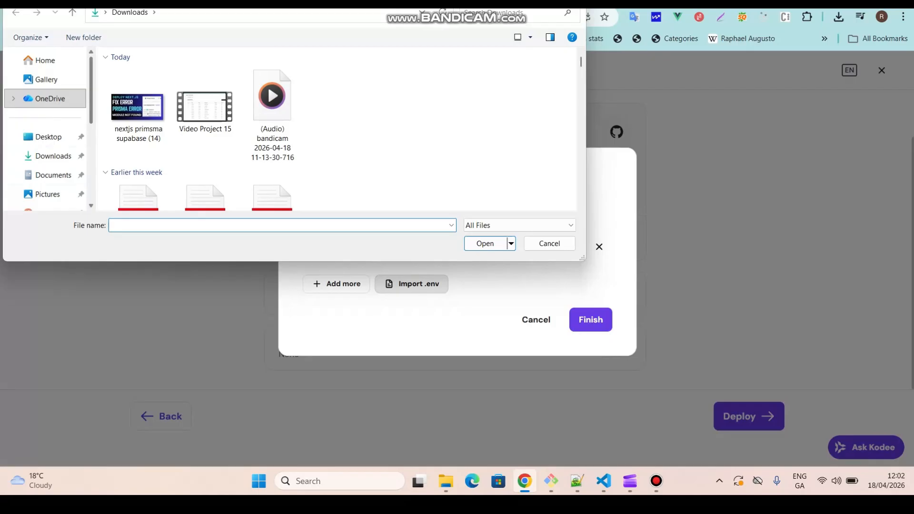
Import the .env file from the C:\jsapps\expense-tracker-app project folder into the environment variables.
scroll(45, 98, "down", 2)
scroll(45, 119, "down", 1)
left_click(47, 152)
double_click(166, 89)
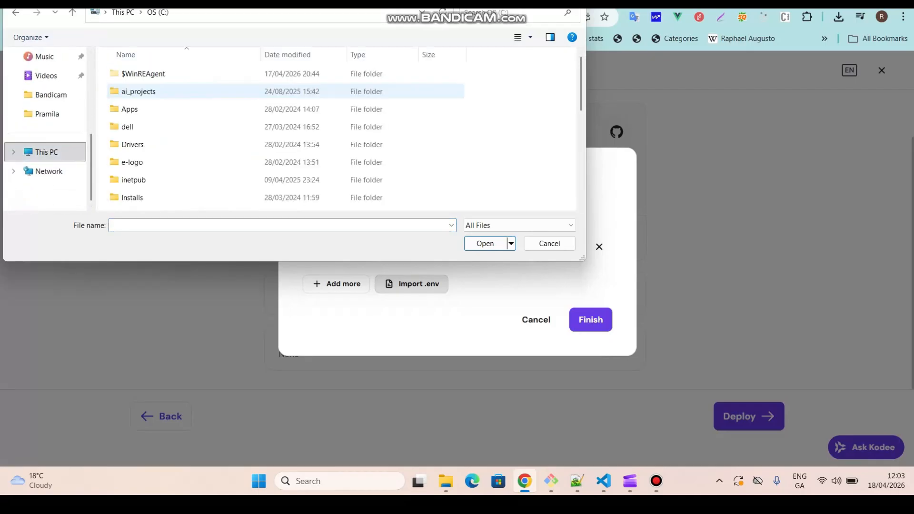
left_click(142, 127)
key("Down")
key("Down")
key("Down")
key("Down")
key("Down")
key("Down")
key("Down")
key("Down")
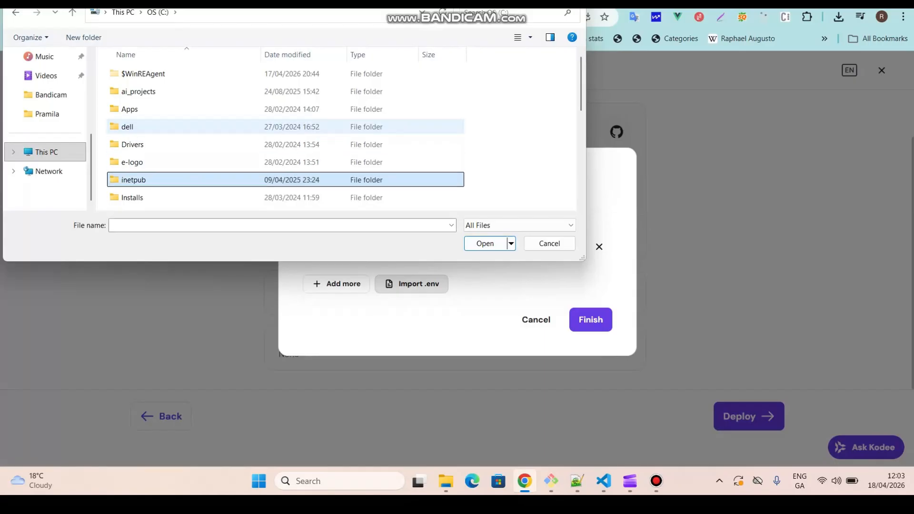
key("Up")
key("Up")
key("Up")
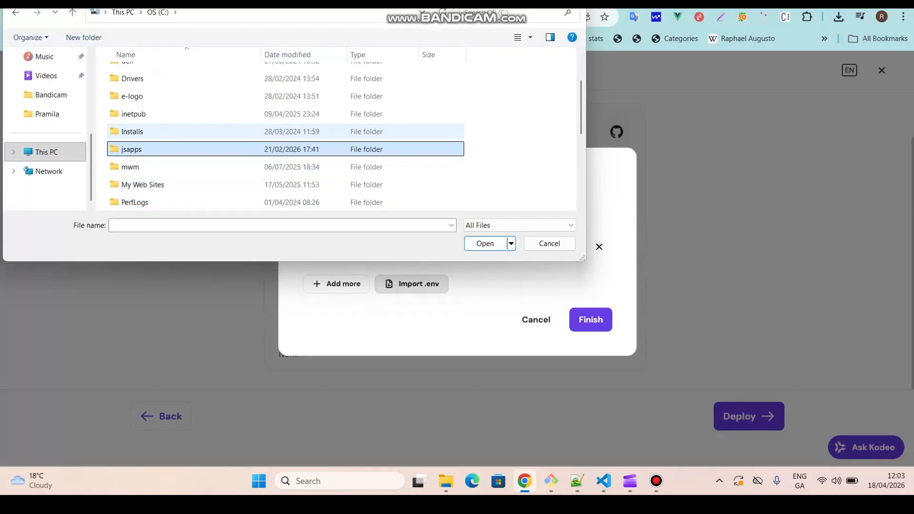
key("Return")
key("Down")
key("Down")
key("Down")
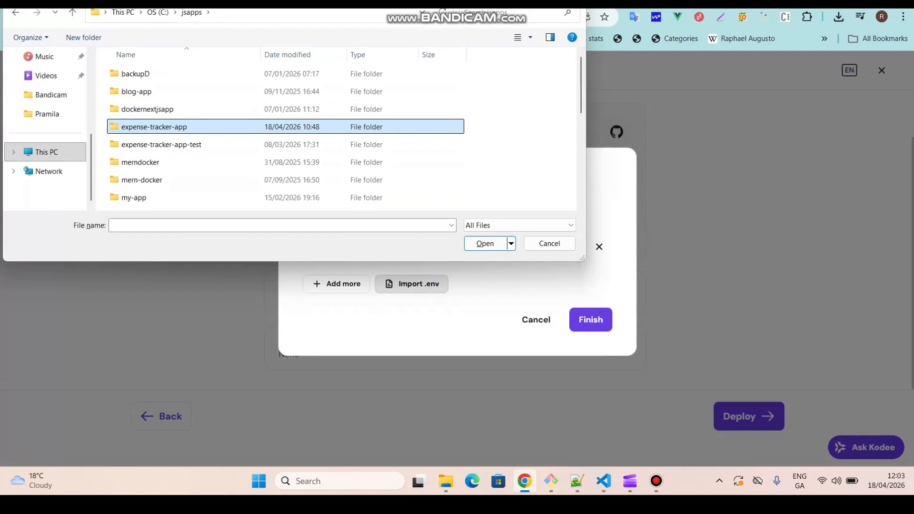
key("Return")
key("Down")
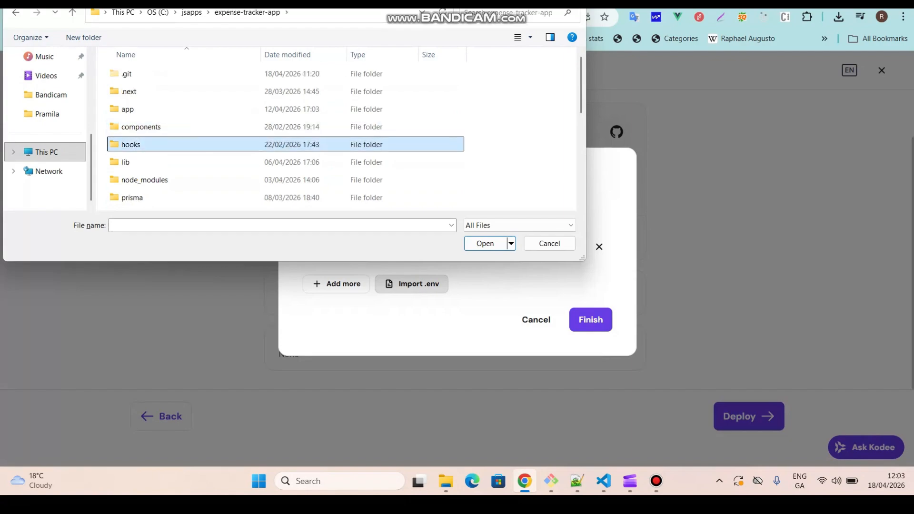
type(".env")
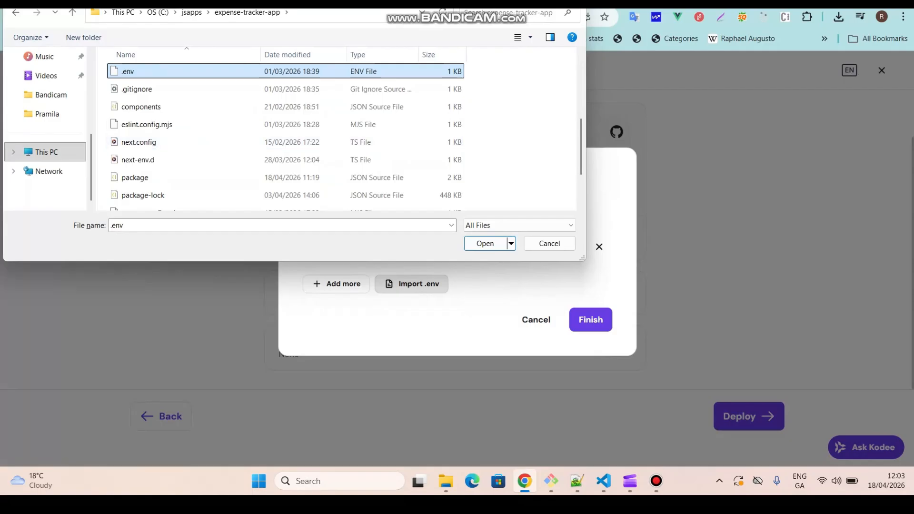
key("Return")
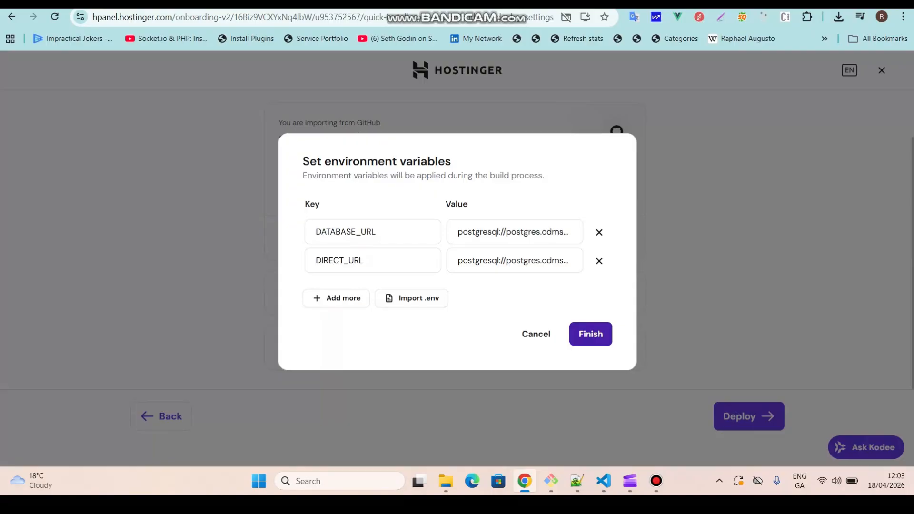
Finish the environment variables setup to start the deployment, and follow the build logs.
left_click(590, 334)
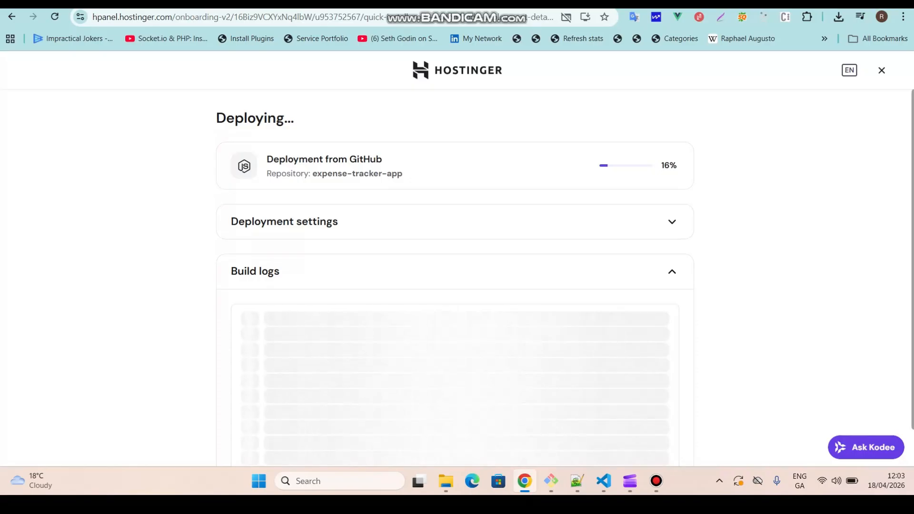
scroll(457, 276, "down", 1)
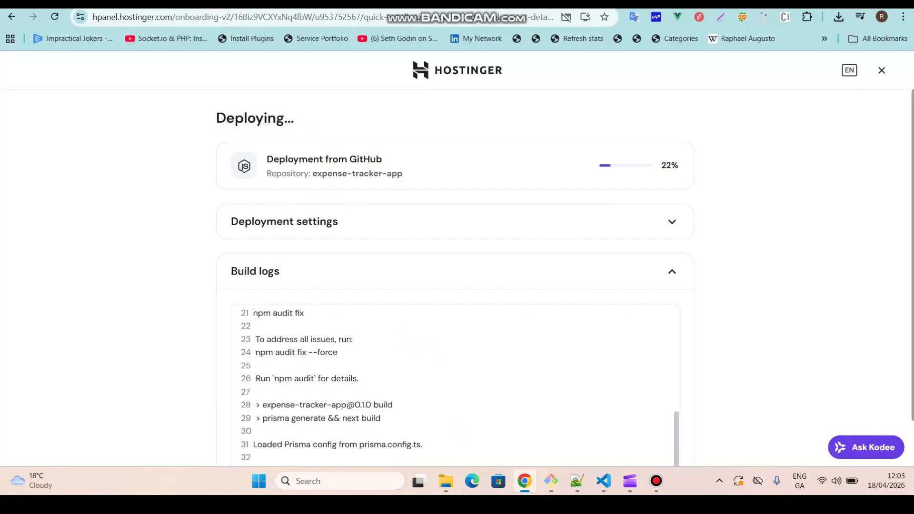
scroll(455, 285, "down", 1)
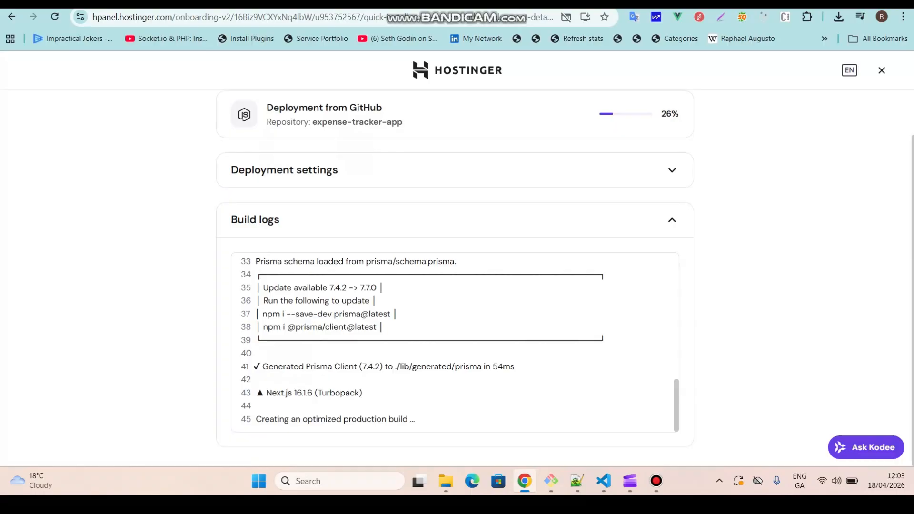
left_click_drag(268, 366, 515, 366)
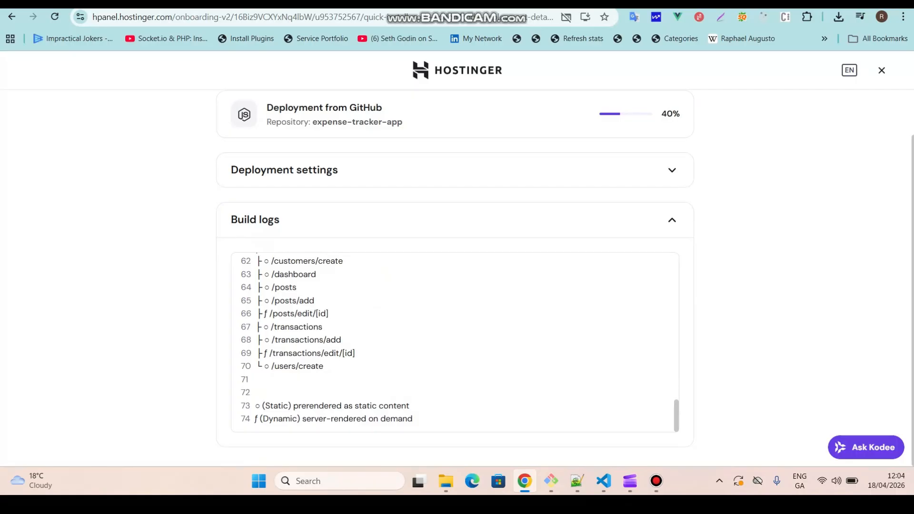
left_click_drag(912, 285, 912, 241)
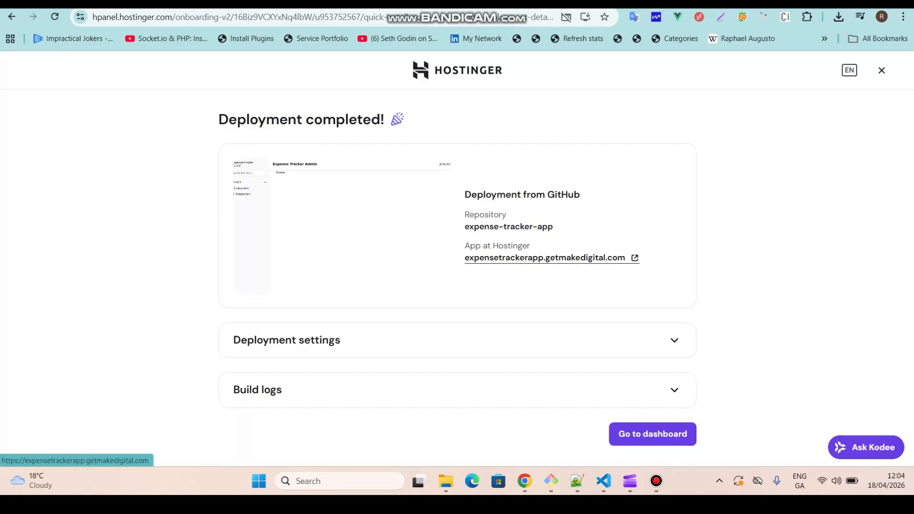
Open the deployed app at expensetrackerapp.getmakedigital.com, view its All Transaction page, and return to Hostinger.
left_click(544, 257)
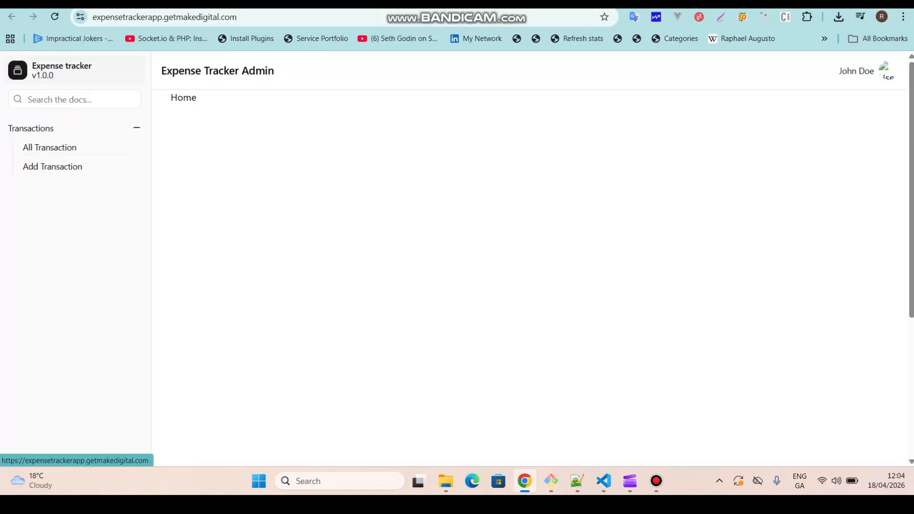
left_click(49, 147)
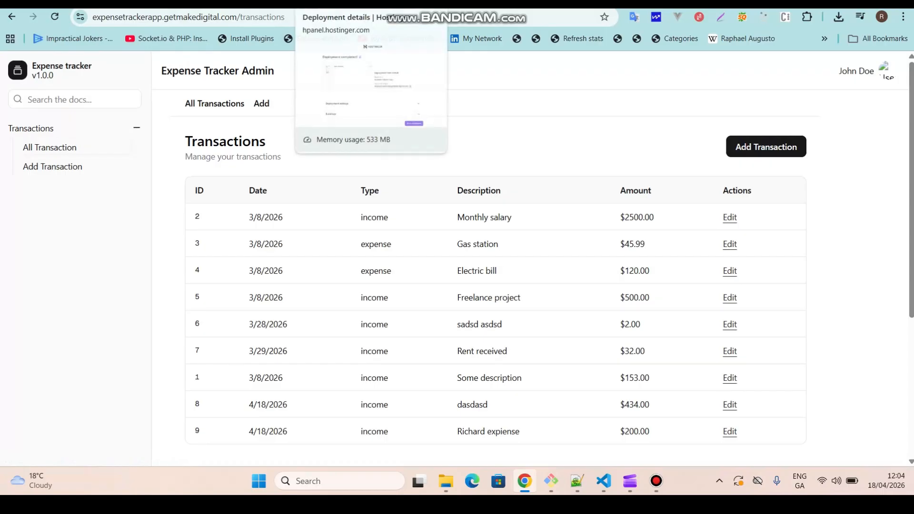
left_click(334, 3)
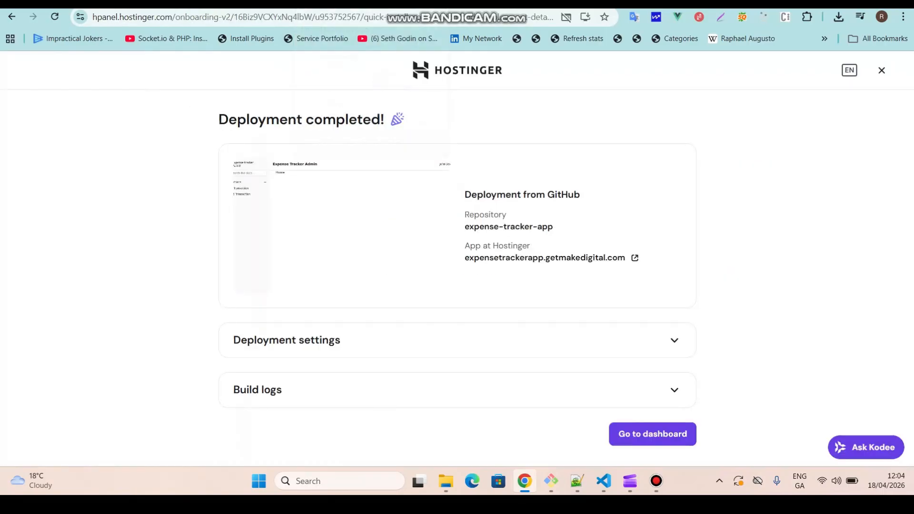
Go to the website dashboard and open its Deployments list to inspect the current deployment.
left_click(652, 434)
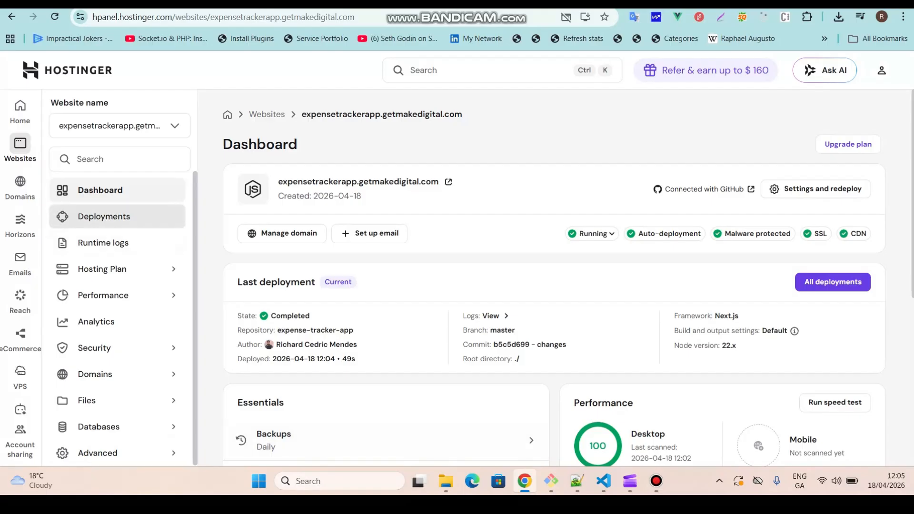
left_click(104, 217)
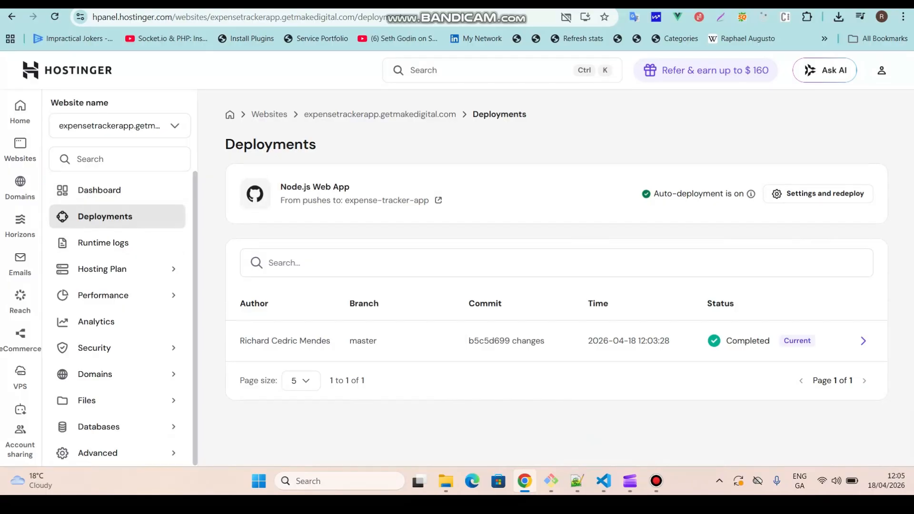
left_click_drag(469, 341, 811, 341)
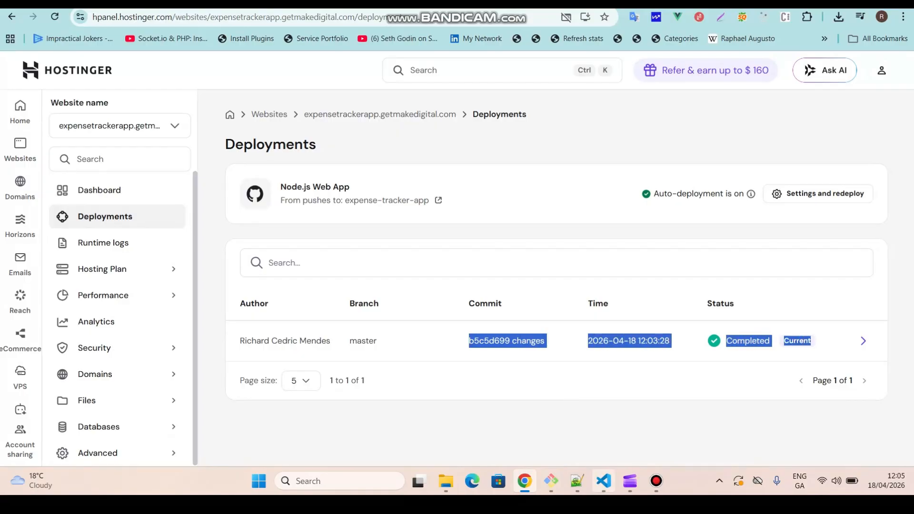
Switch to the code editor and collapse the actions, posts and blogs folders under app.
left_click(602, 480)
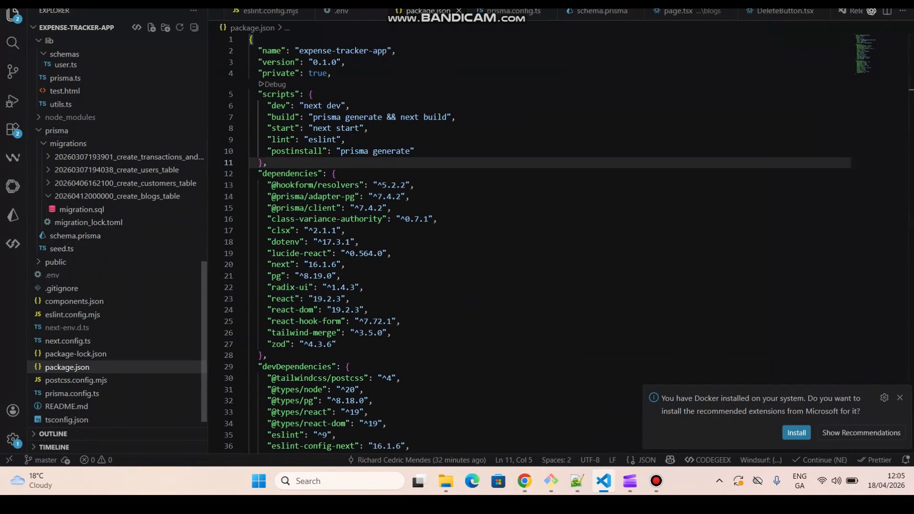
scroll(95, 274, "up", 10)
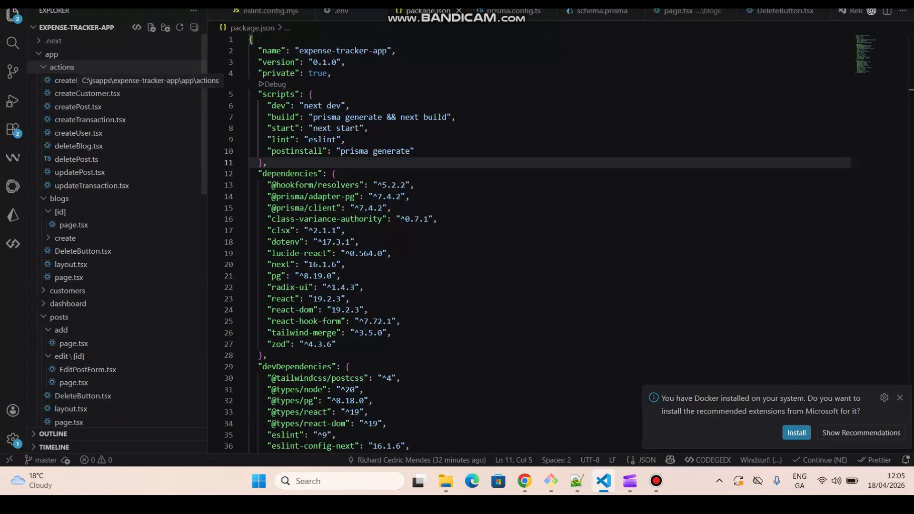
left_click(62, 67)
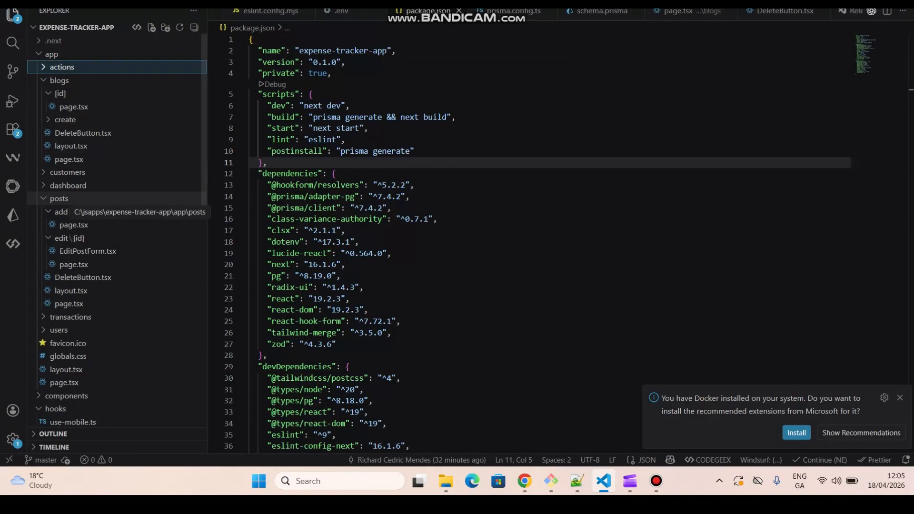
left_click(59, 198)
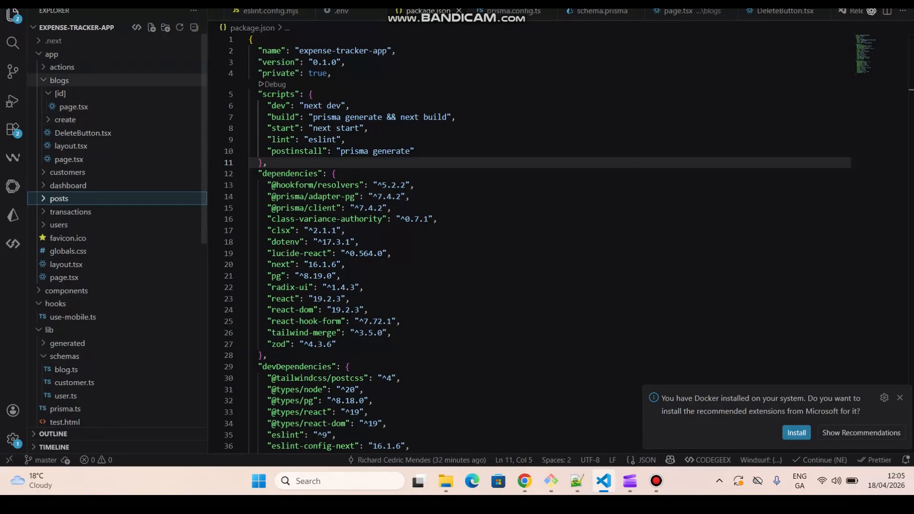
left_click(60, 80)
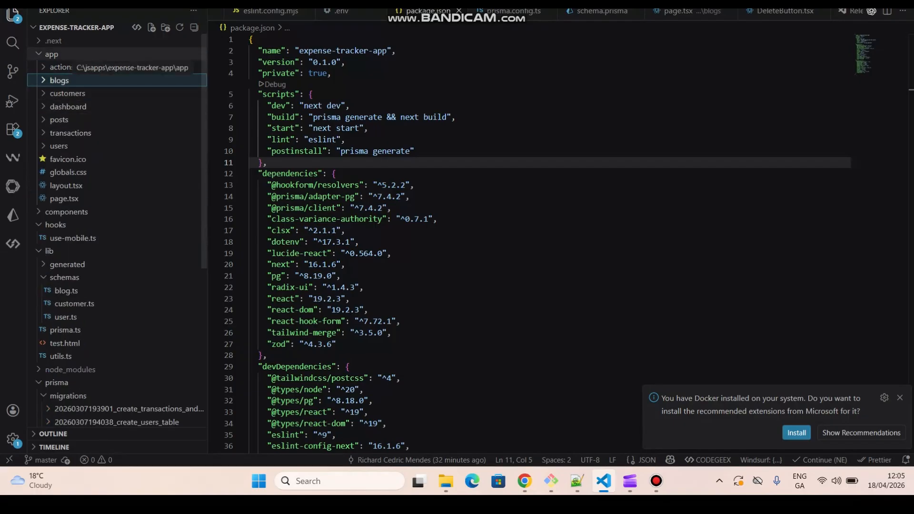
right_click(65, 55)
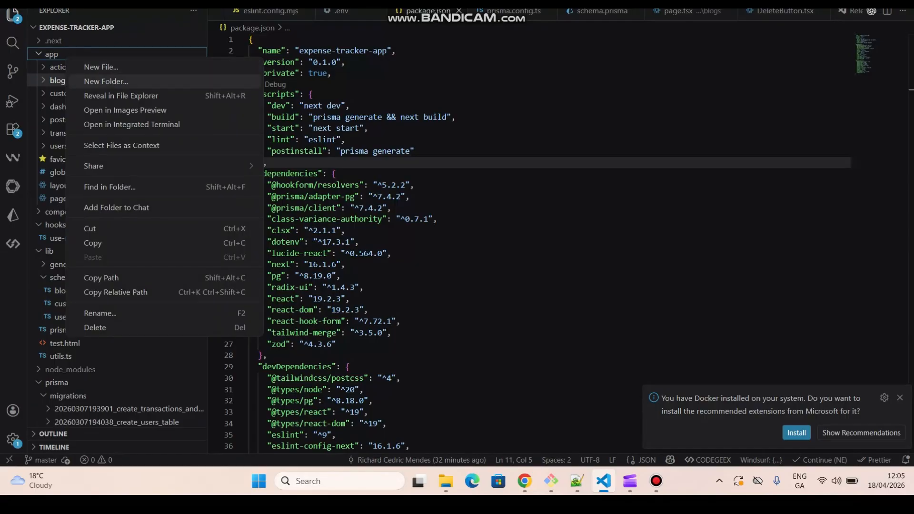
left_click(106, 81)
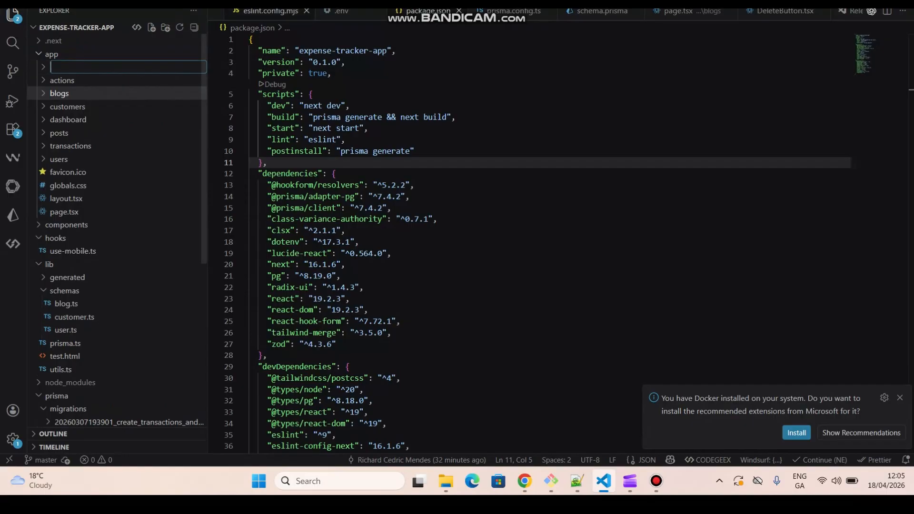
key("alt+Tab")
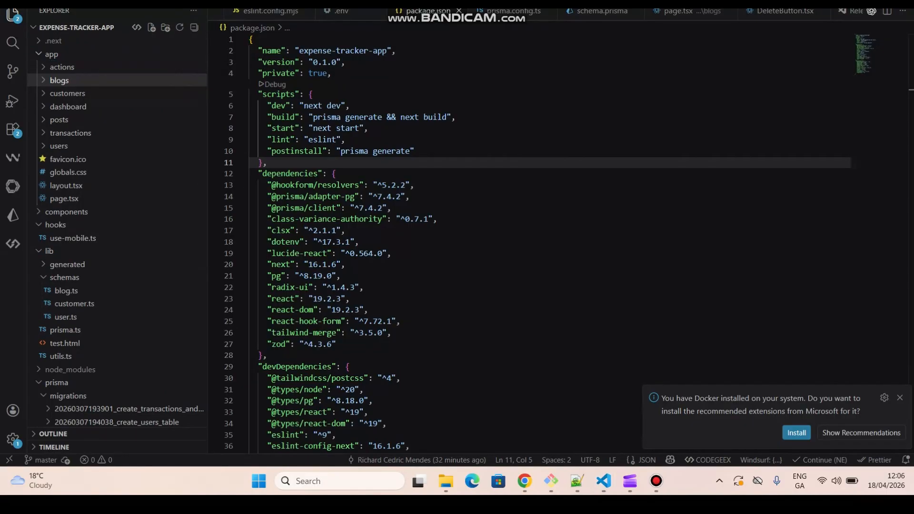
Create a new folder named services inside the app folder.
right_click(72, 56)
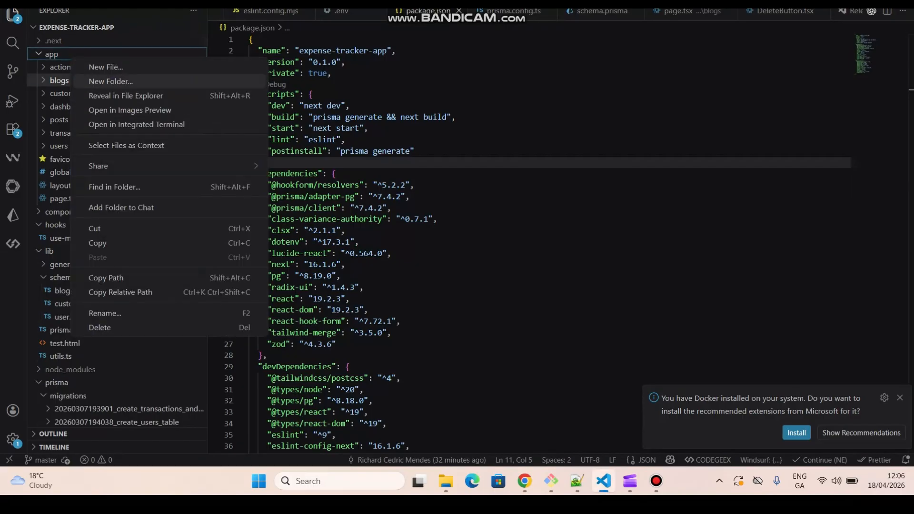
left_click(110, 81)
type("ser")
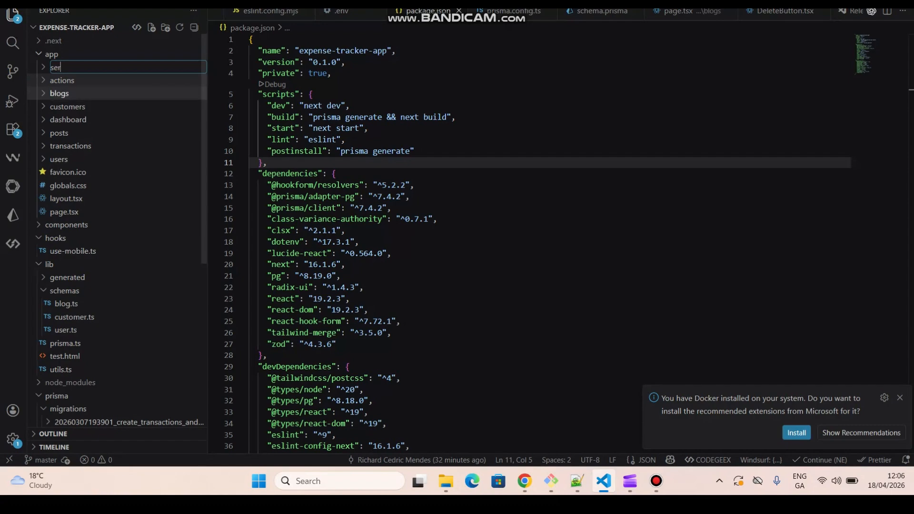
type("vices")
key("Return")
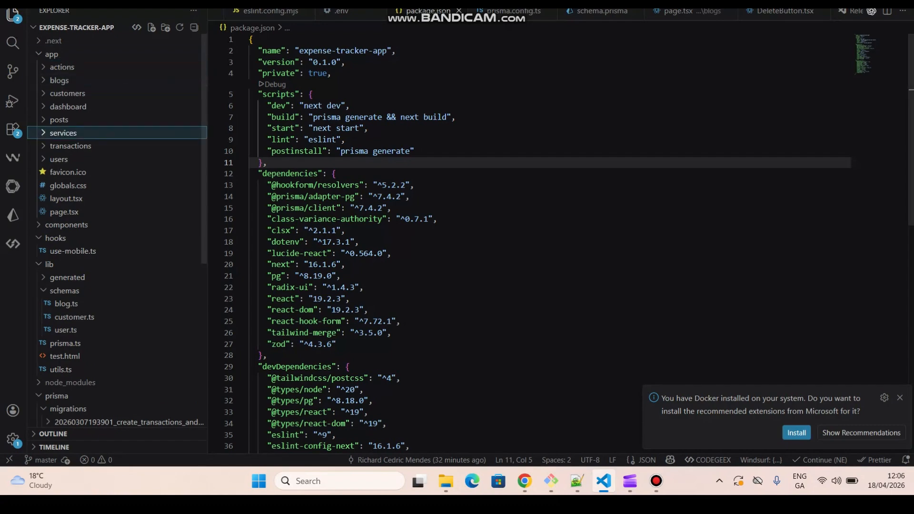
Create page.tsx in the services folder, paste a simple Services component into it, and return to the deployments page.
right_click(104, 136)
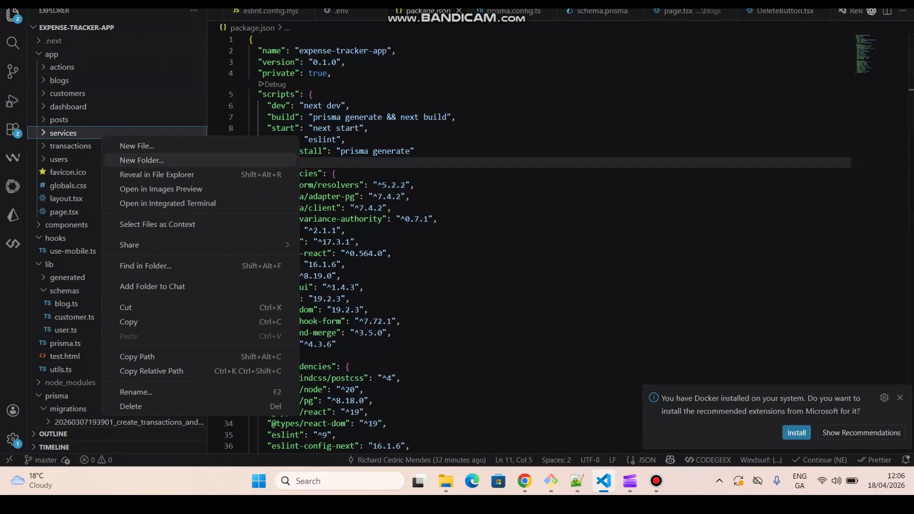
left_click(137, 146)
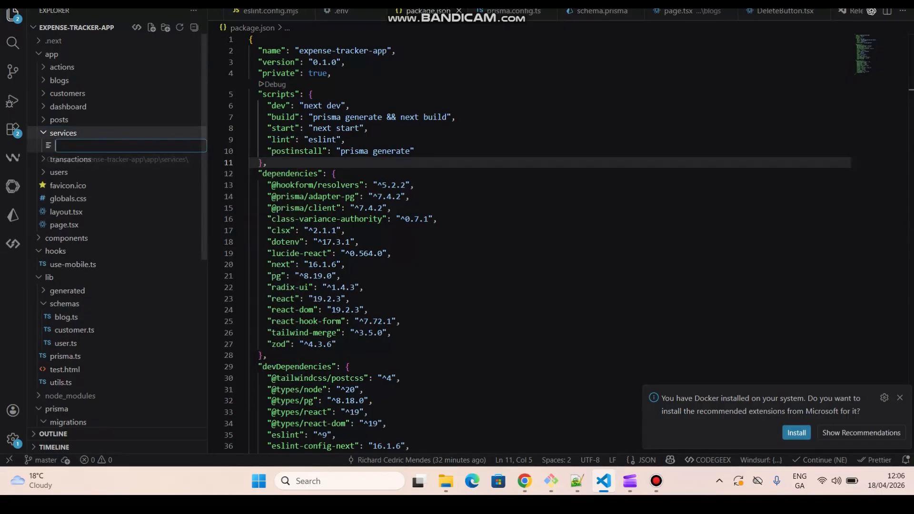
type("page.tsx")
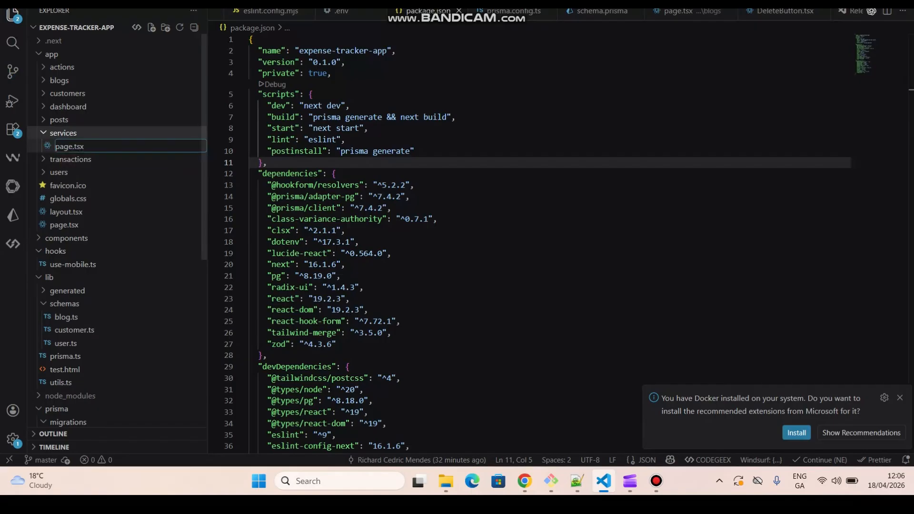
key("Return")
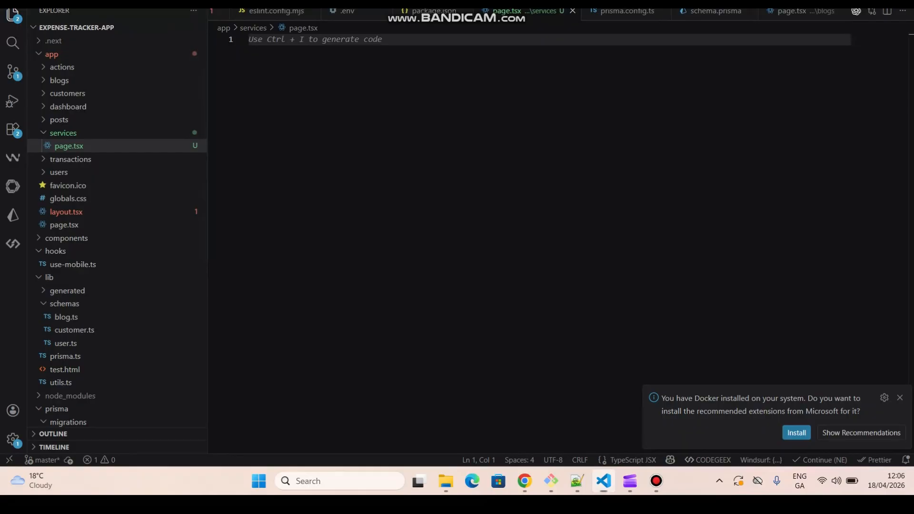
type("import React from 'react';  export default function Services() {     return (         <div className=\"container\">             <h1>Services</h1>         </div>     ); }")
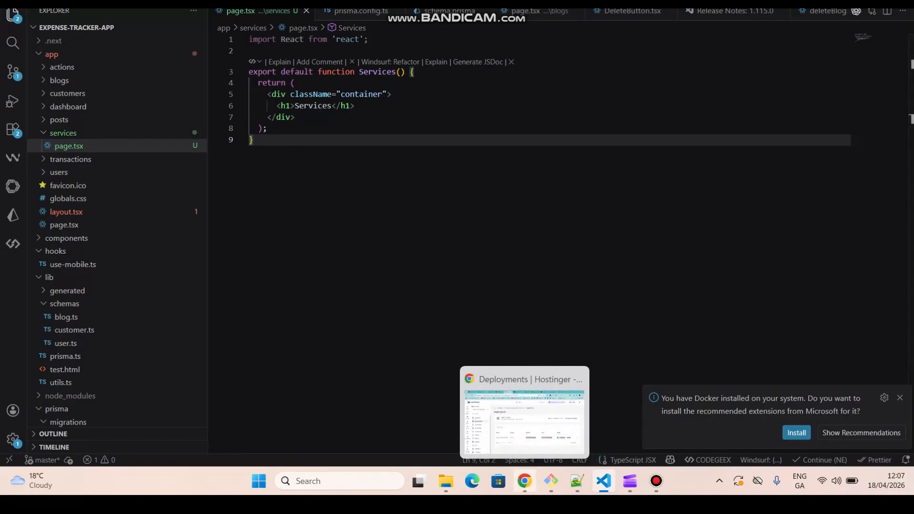
left_click(524, 481)
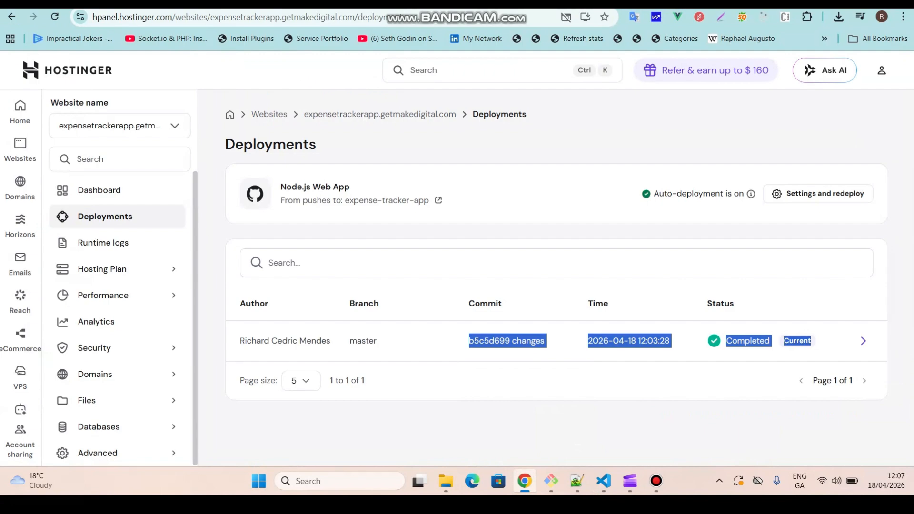
Switch to the local app tab and open the localhost:3000/services page to check the new page.
key("ctrl+Tab")
key("ctrl+l")
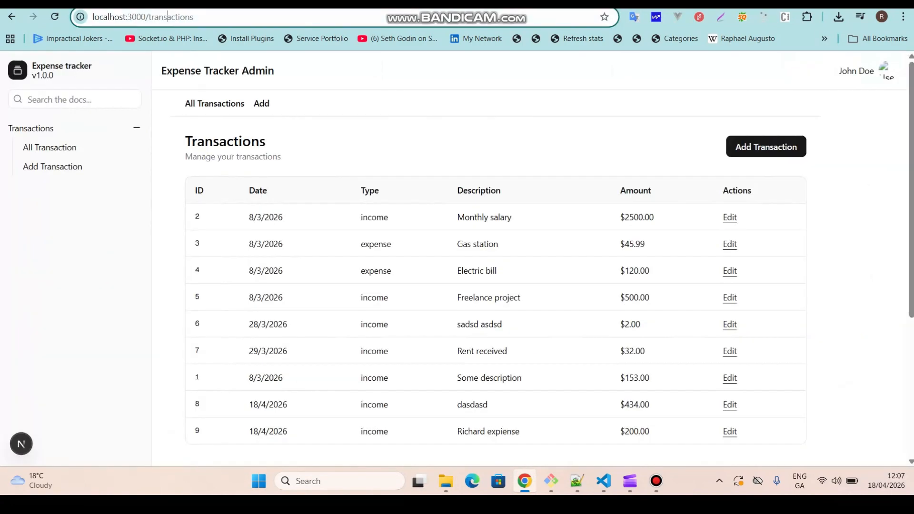
key("End")
key("ctrl+shift+Left")
type("services")
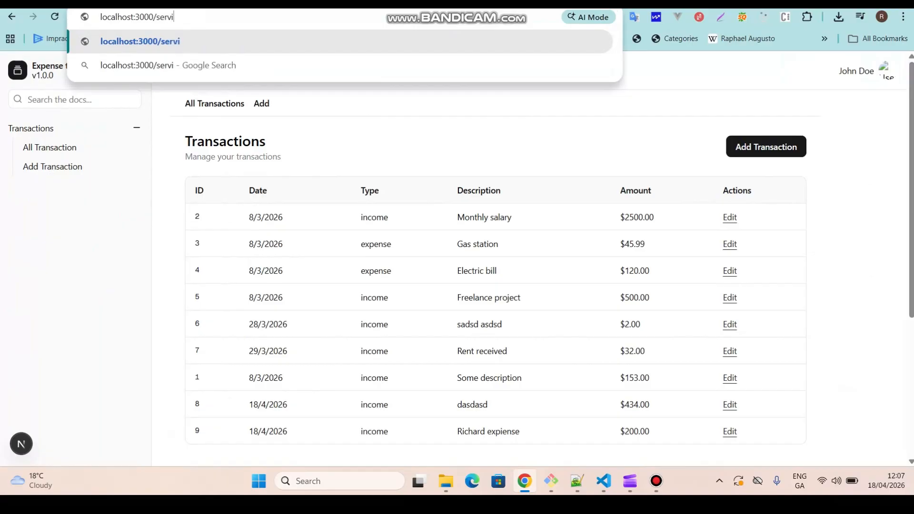
key("Return")
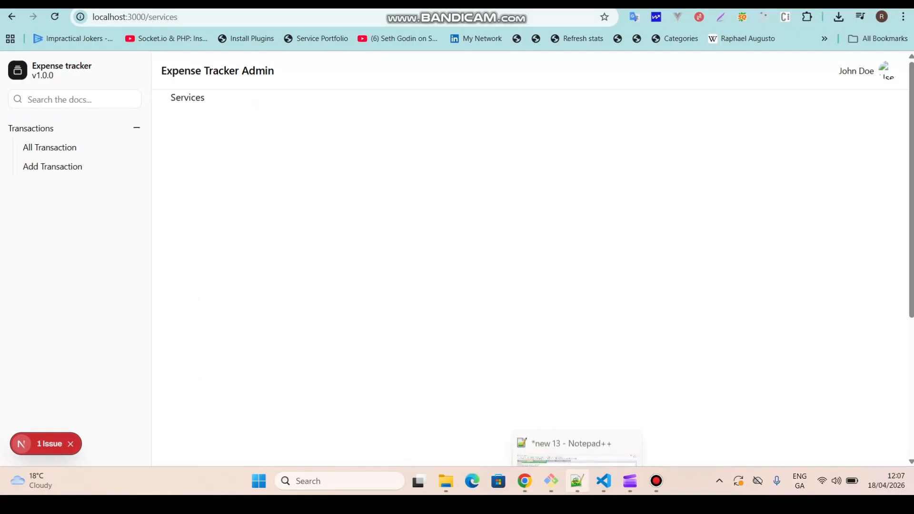
In the Git Bash terminal, stage all changes and commit them with the message 'services added'.
mouse_move(551, 481)
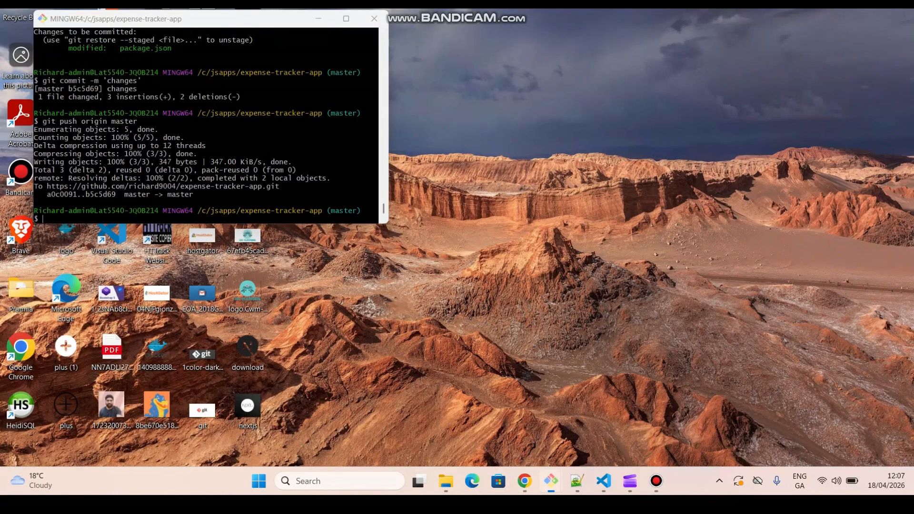
left_click(489, 421)
type("git add .")
key("Return")
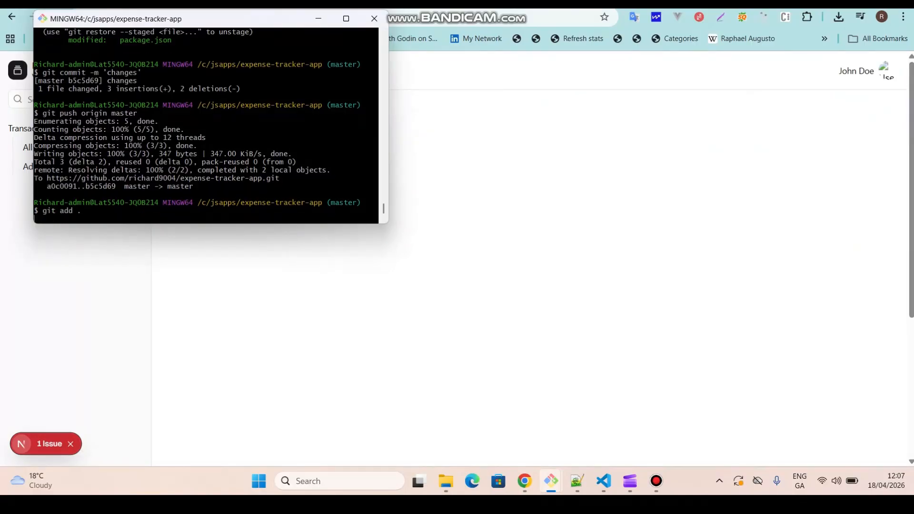
type("git commit")
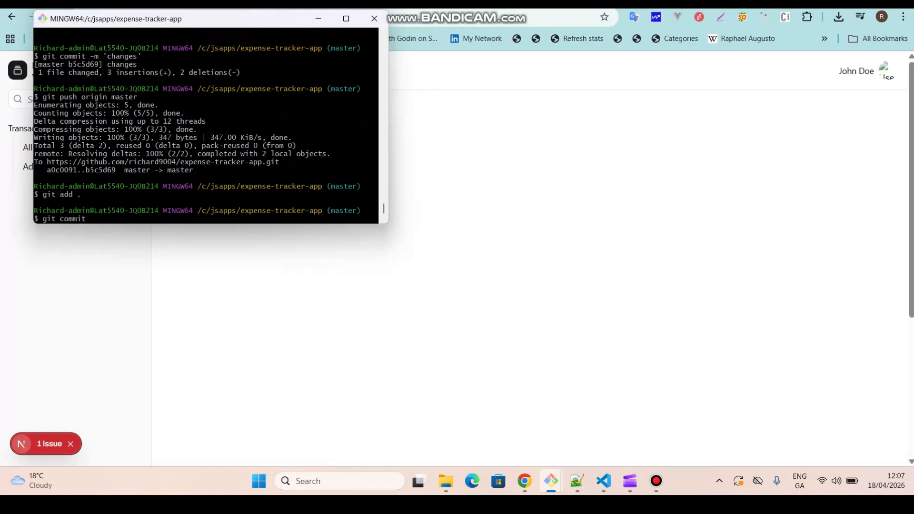
type(" -m '")
type("services added'")
key("Return")
Push the commit to origin master, entering the GitHub password or token in the credential prompt.
type("git push origin master")
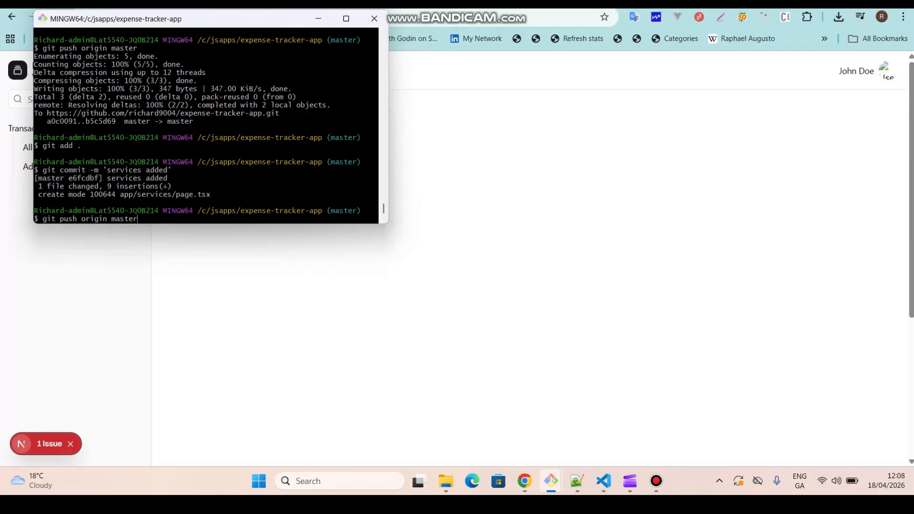
key("Return")
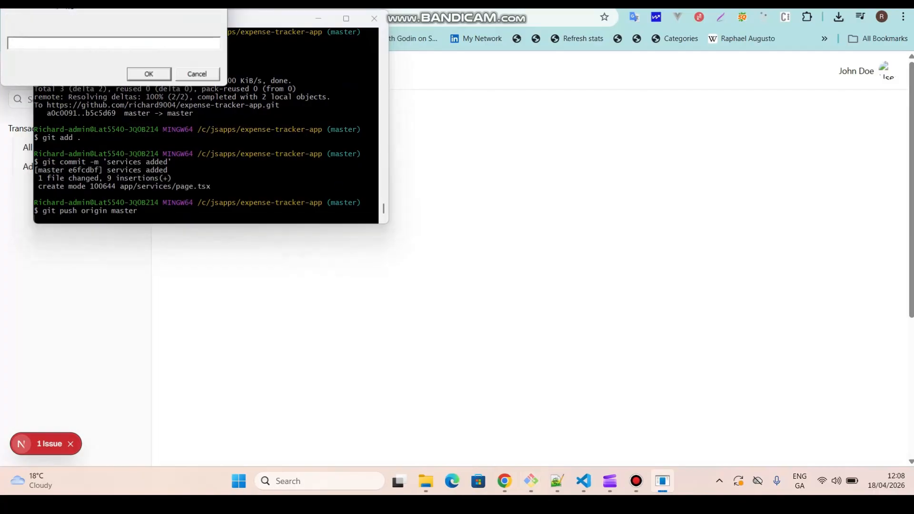
type("***************")
key("Return")
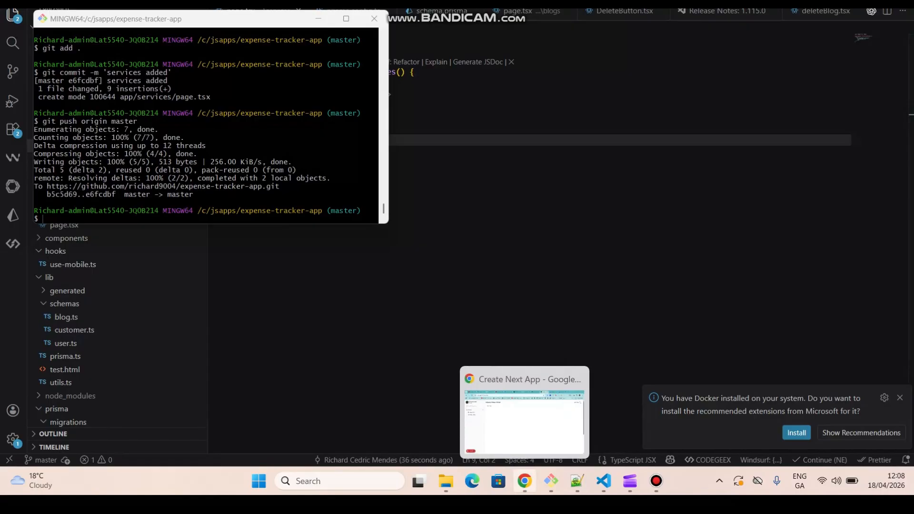
Return to the browser and open the Hostinger Deployments tab to check the new deployment.
left_click(525, 480)
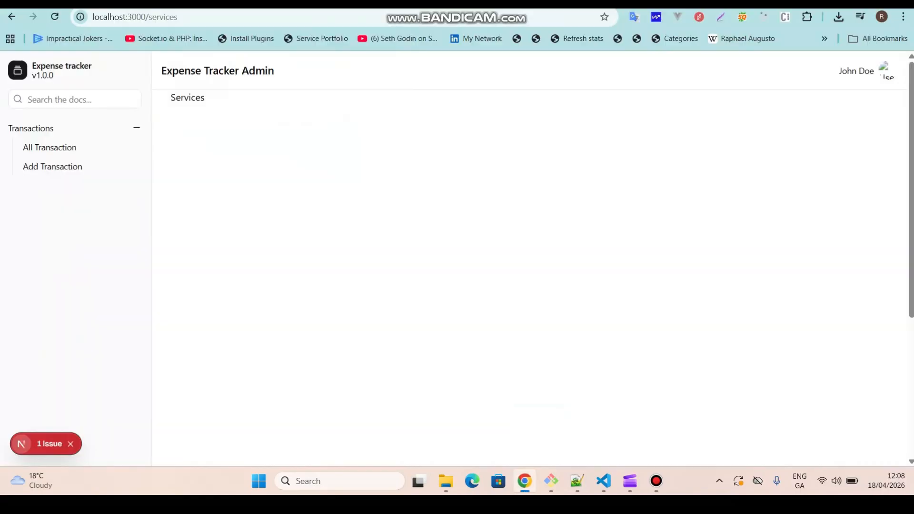
key("ctrl+Tab")
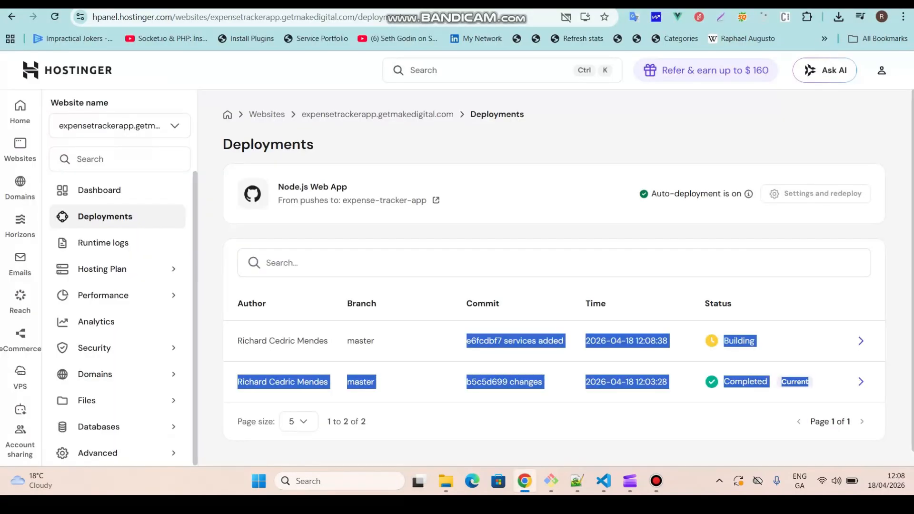
left_click(554, 144)
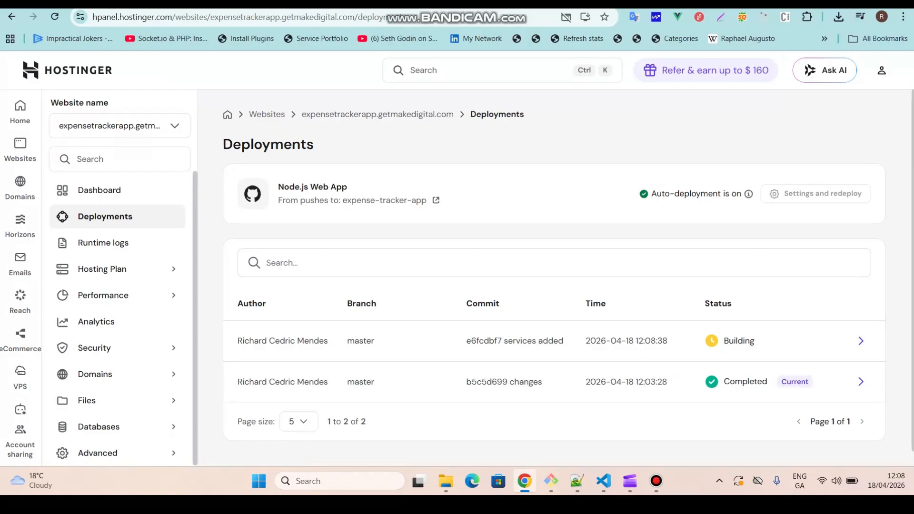